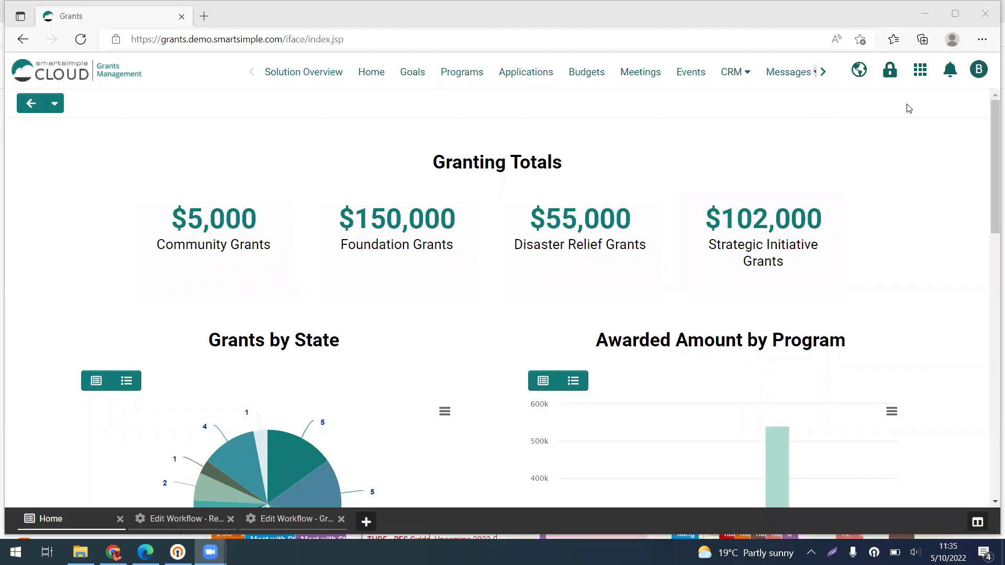
- Open a blank new workflow from the Workflows list and examine its type, trigger and execution settings
click(921, 77)
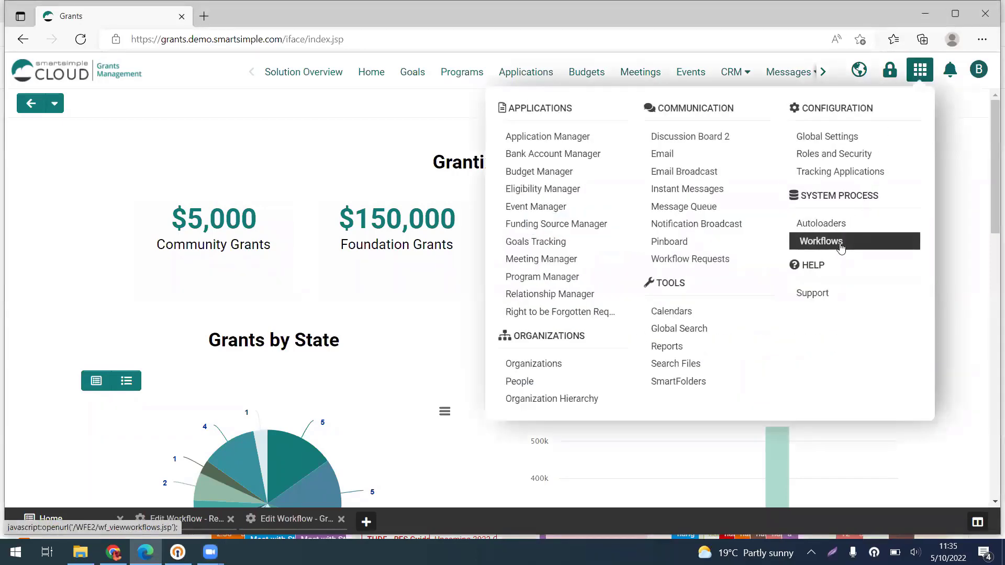
click(838, 242)
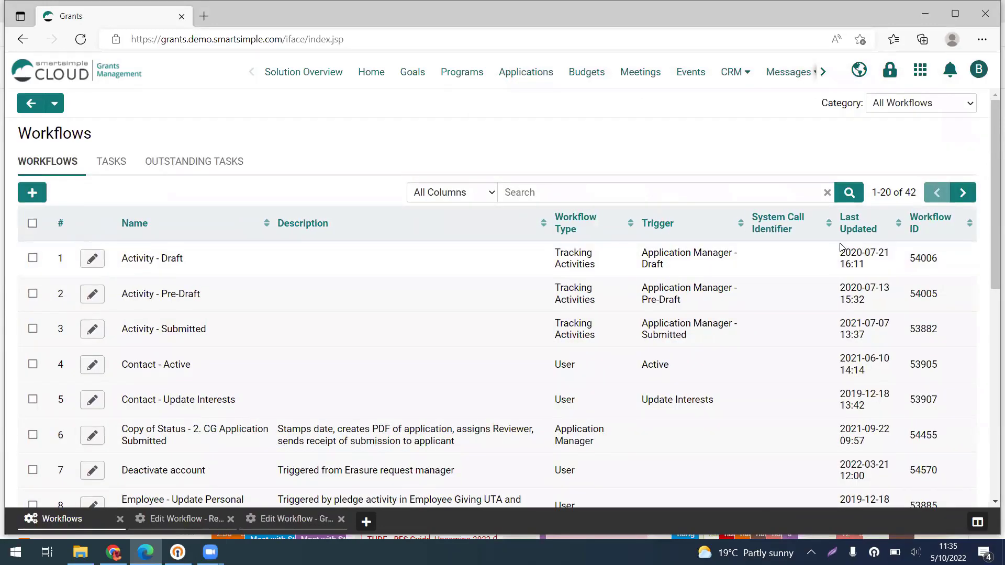
click(33, 193)
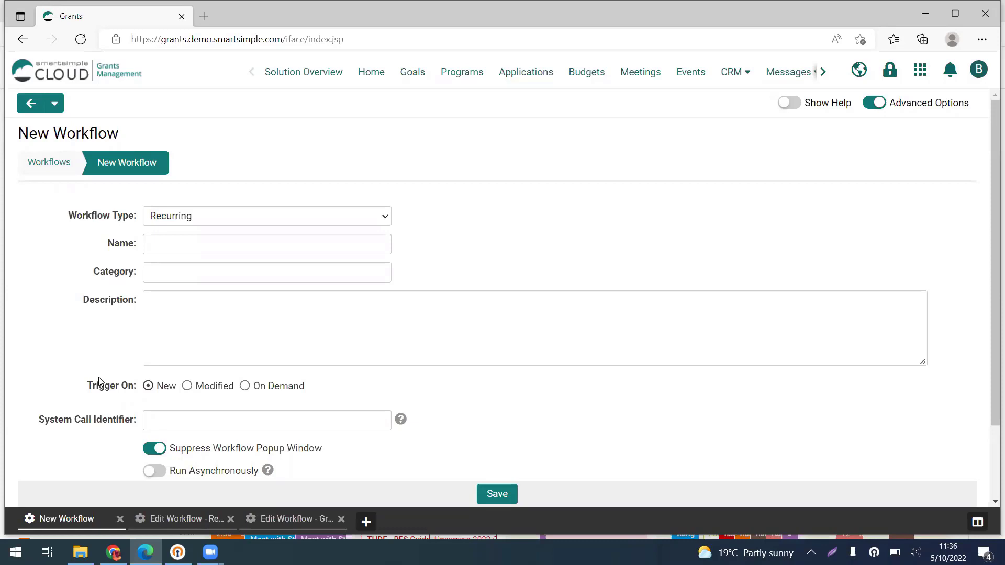
scroll(100, 380, down, 2)
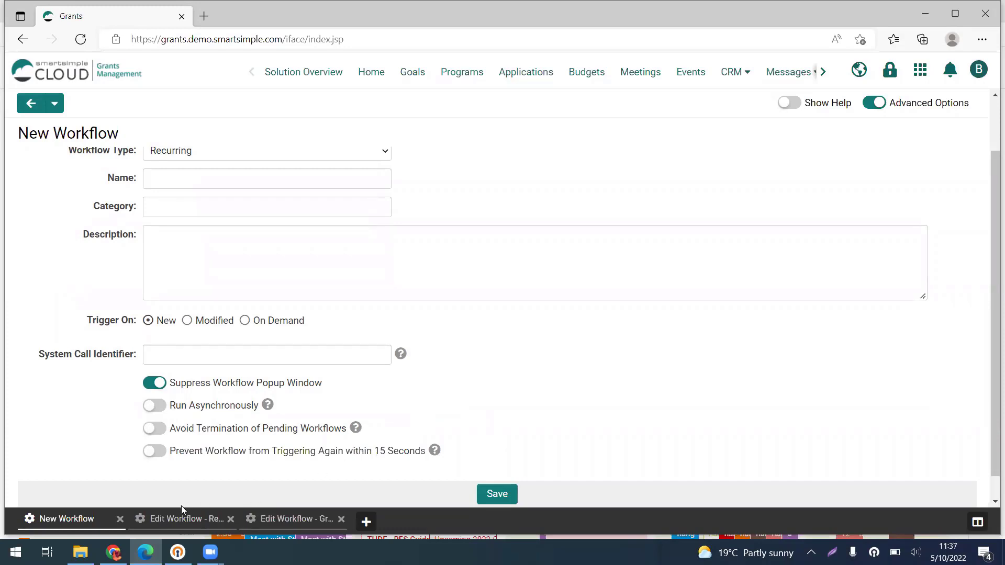
- Switch to the open Reports - Reminders workflow and examine its main settings, including the trigger and termination trigger
click(183, 518)
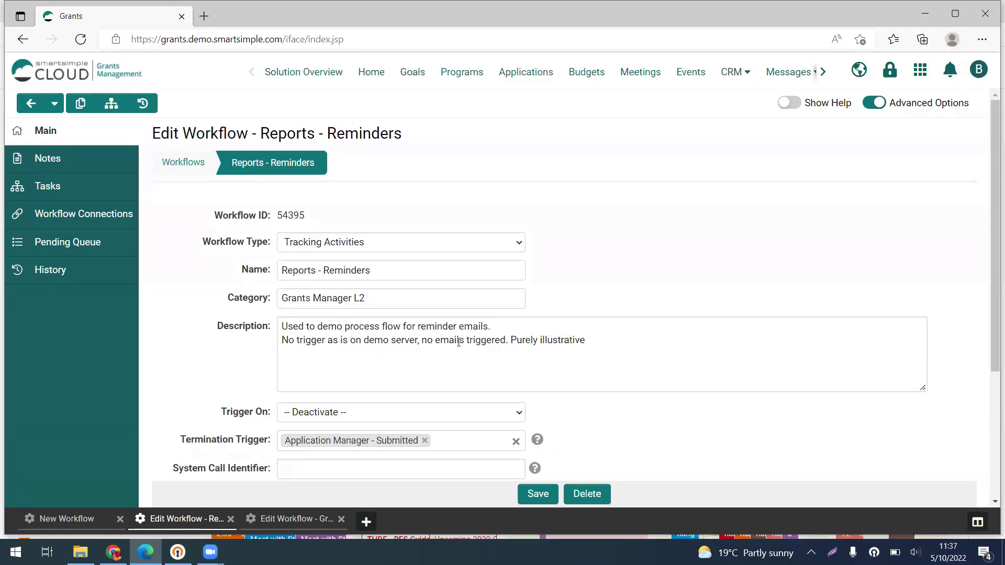
scroll(251, 331, down, 1)
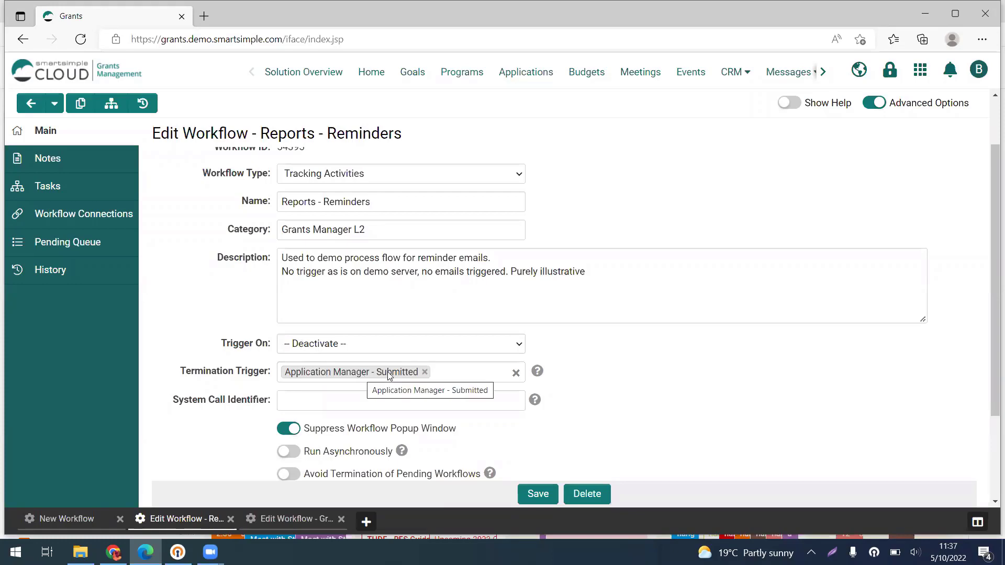
scroll(595, 375, down, 1)
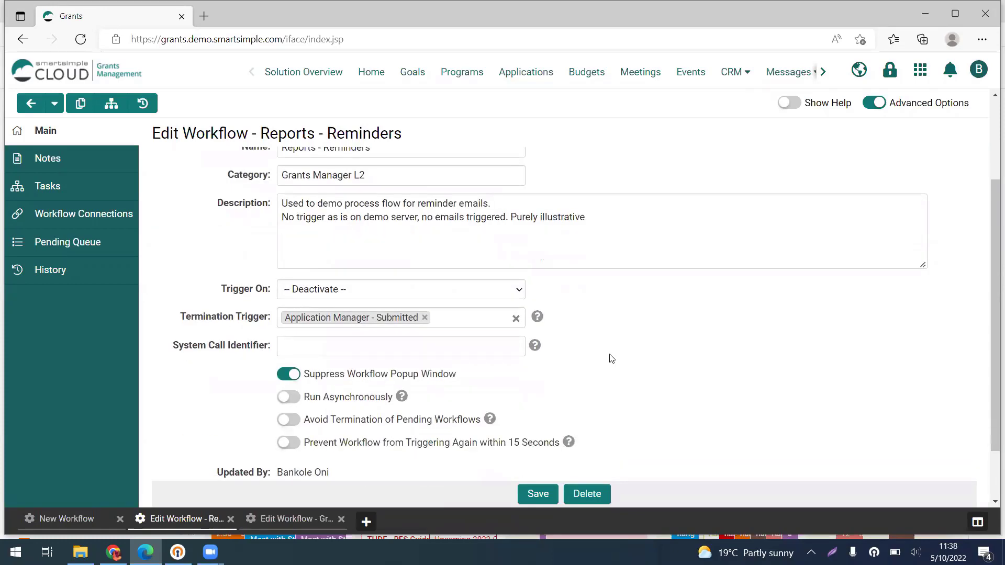
scroll(611, 358, up, 3)
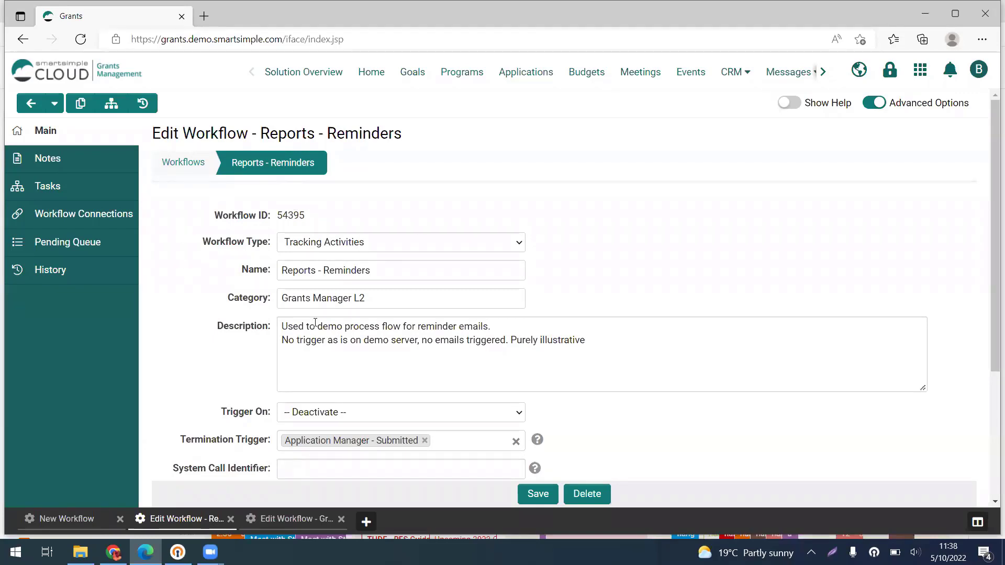
- Review the task list of the Reports - Reminders workflow and view the blank new task form, returning to the list
click(86, 196)
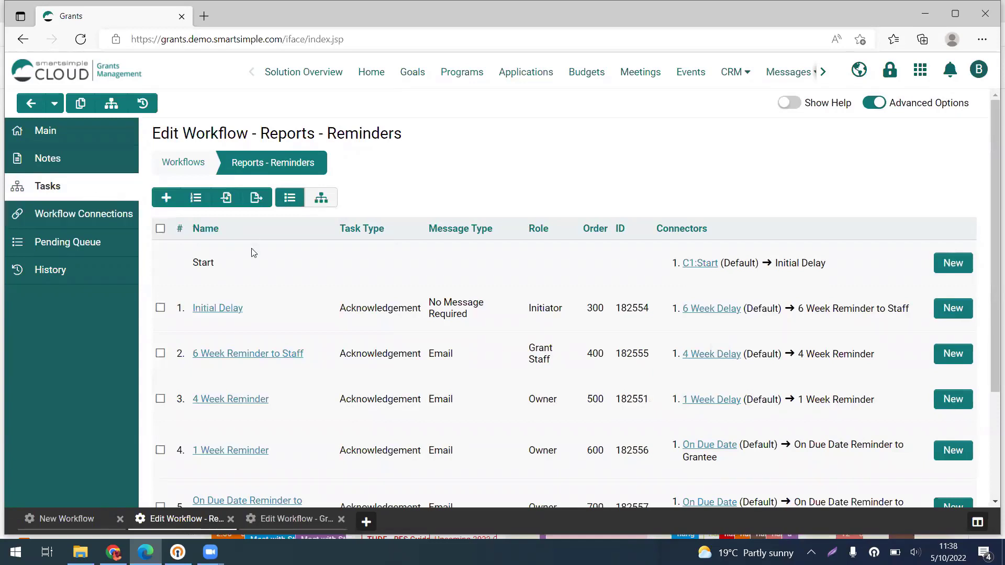
scroll(239, 265, down, 3)
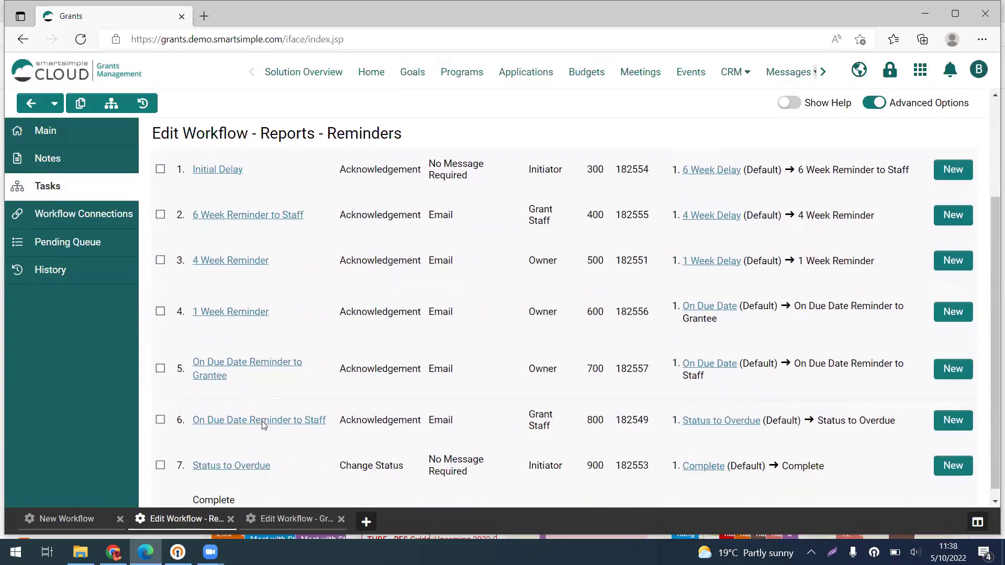
scroll(356, 333, up, 3)
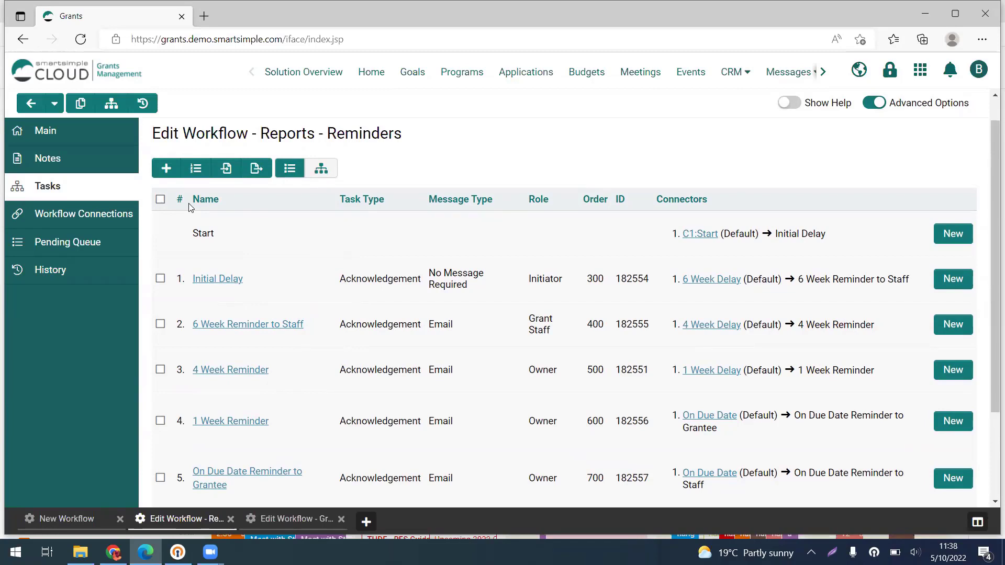
click(167, 168)
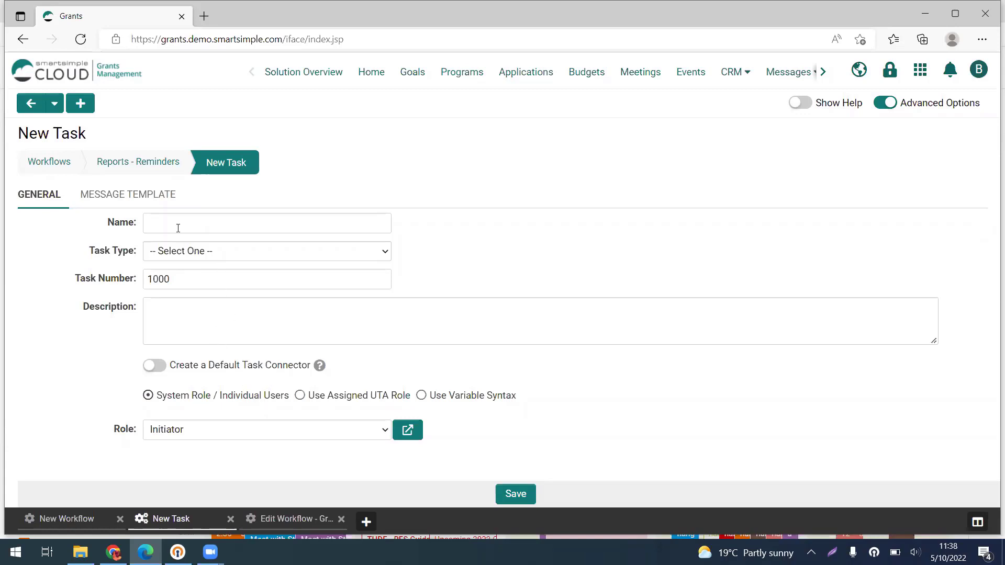
click(158, 165)
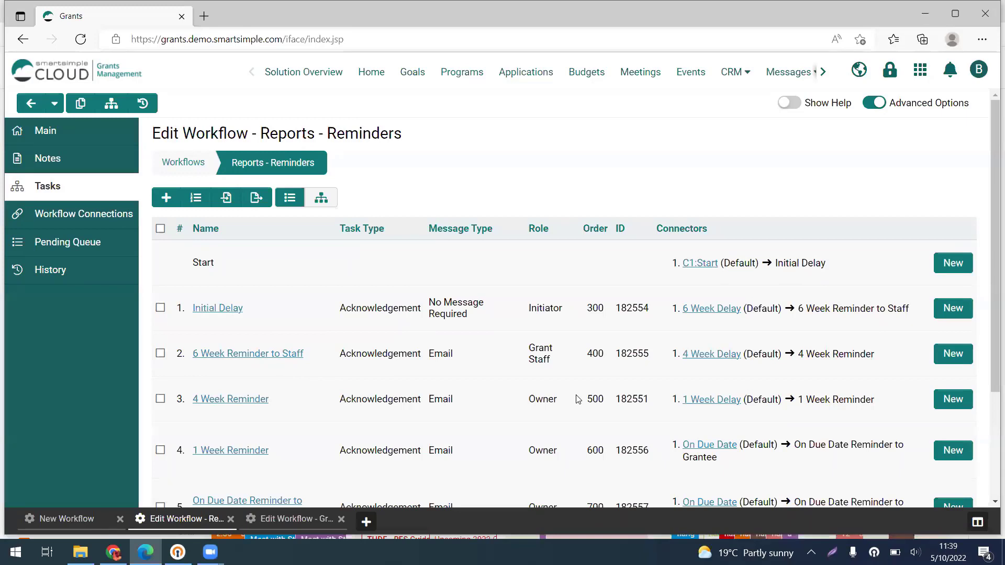
- Open the Initial Delay task and examine its general and routing settings
scroll(578, 400, down, 1)
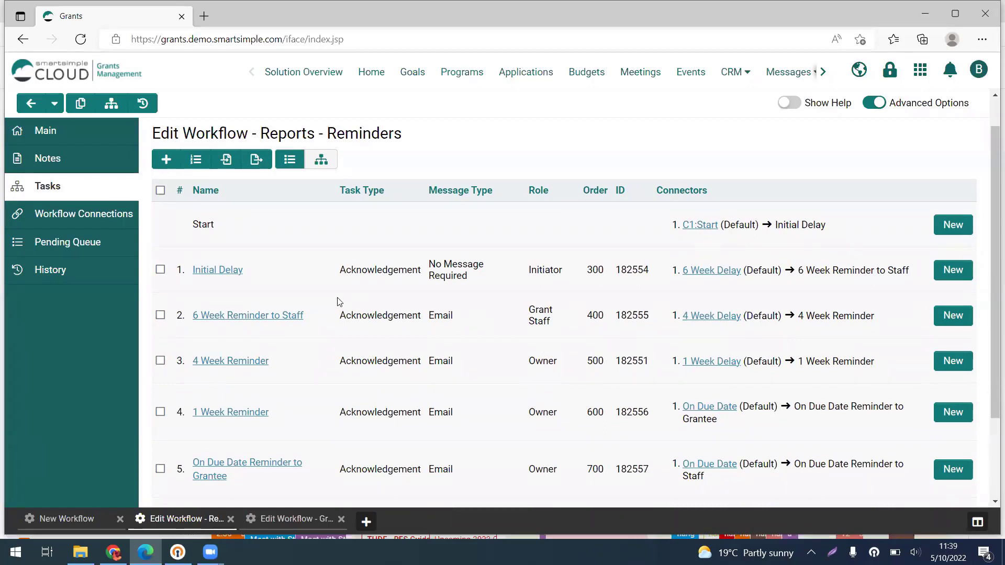
click(239, 272)
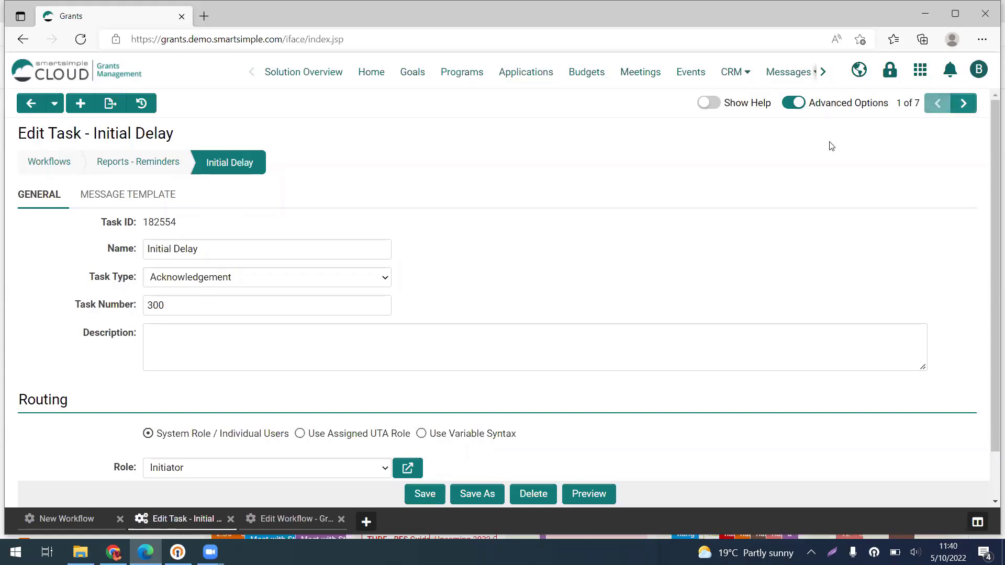
scroll(582, 213, down, 1)
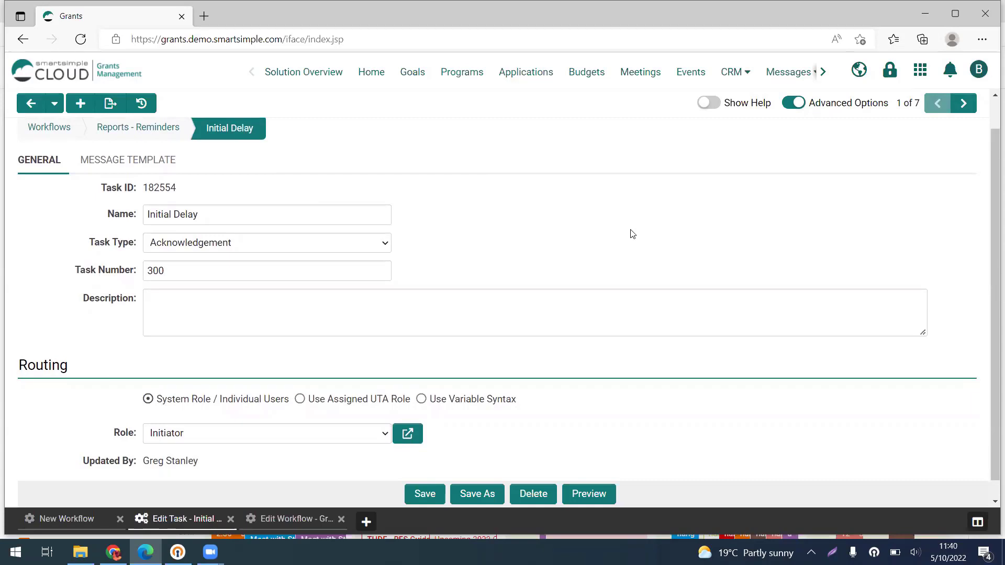
- Go to the 6 Week Reminder to Staff task and examine its general details and role routing
click(969, 107)
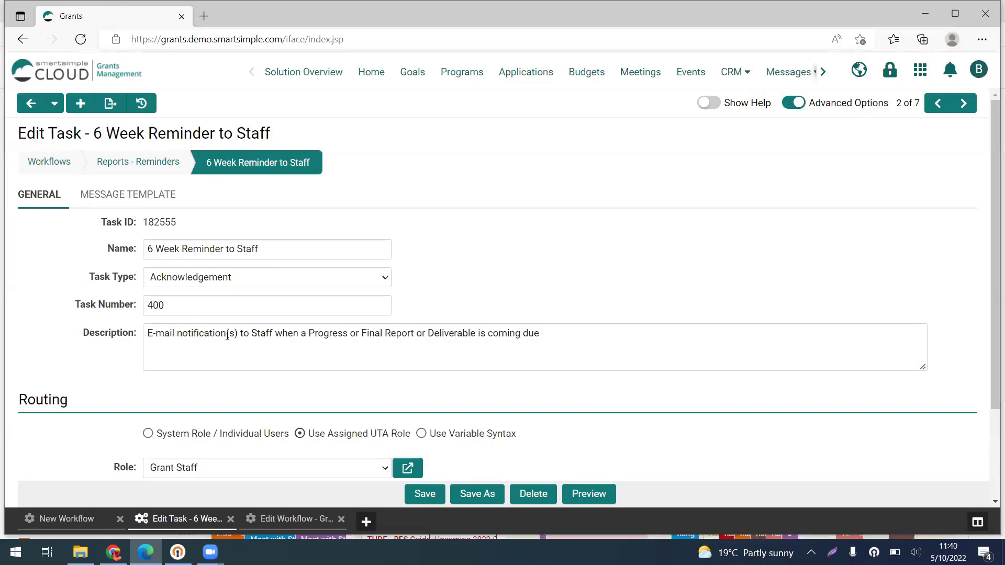
scroll(227, 335, down, 1)
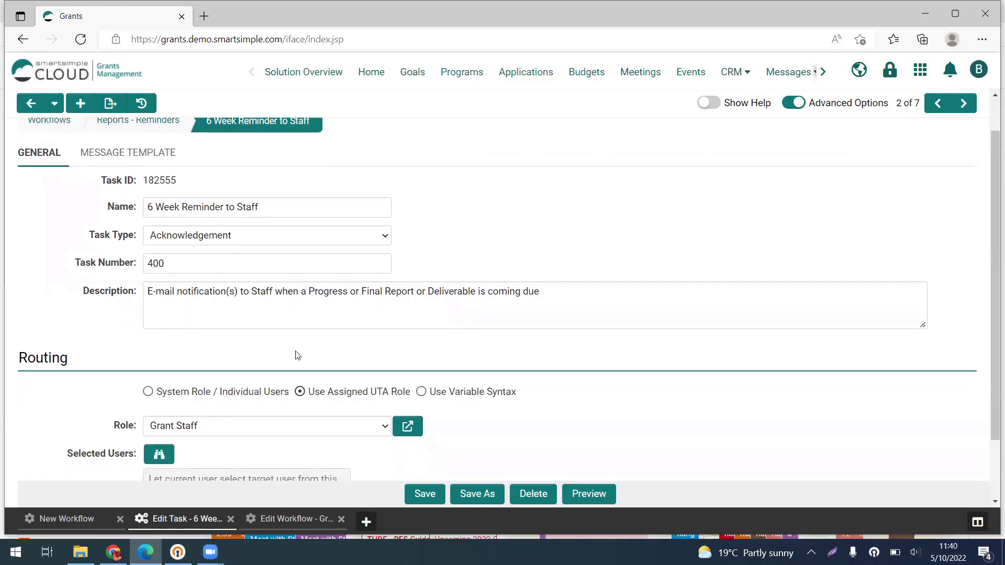
scroll(304, 355, down, 1)
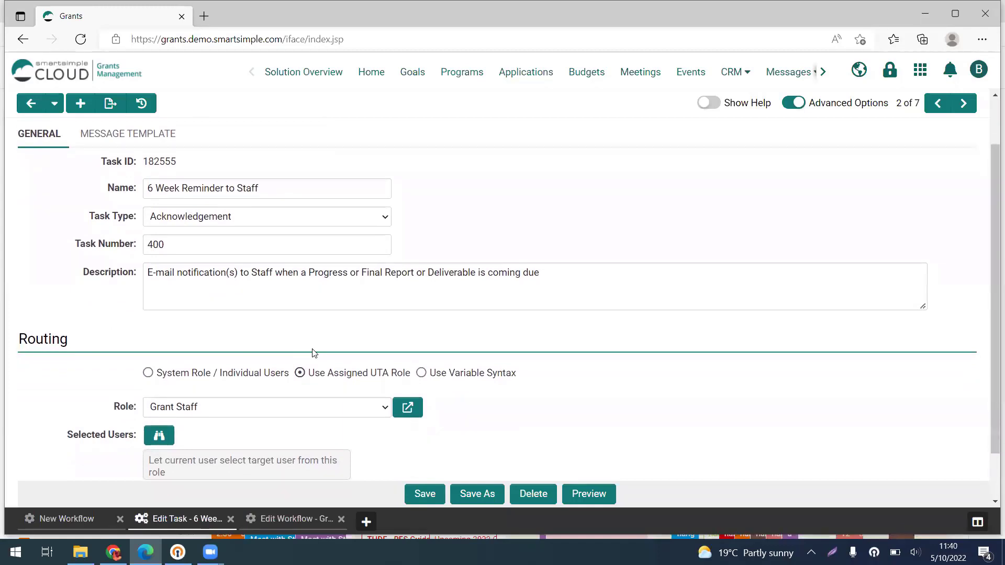
scroll(314, 353, up, 1)
scroll(312, 352, up, 1)
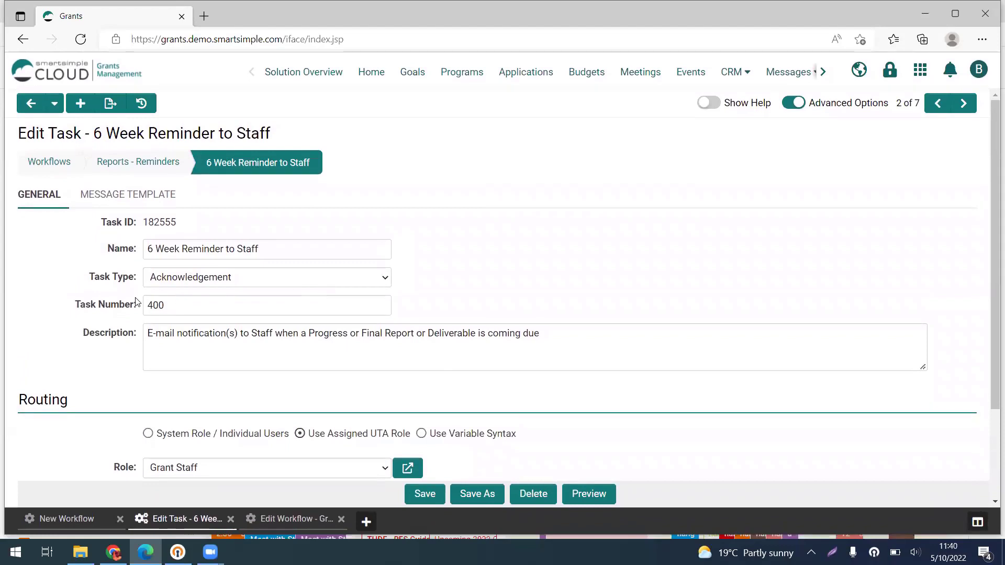
- View the message template of the 6 Week Reminder to Staff task and check the available message types and email templates
click(132, 198)
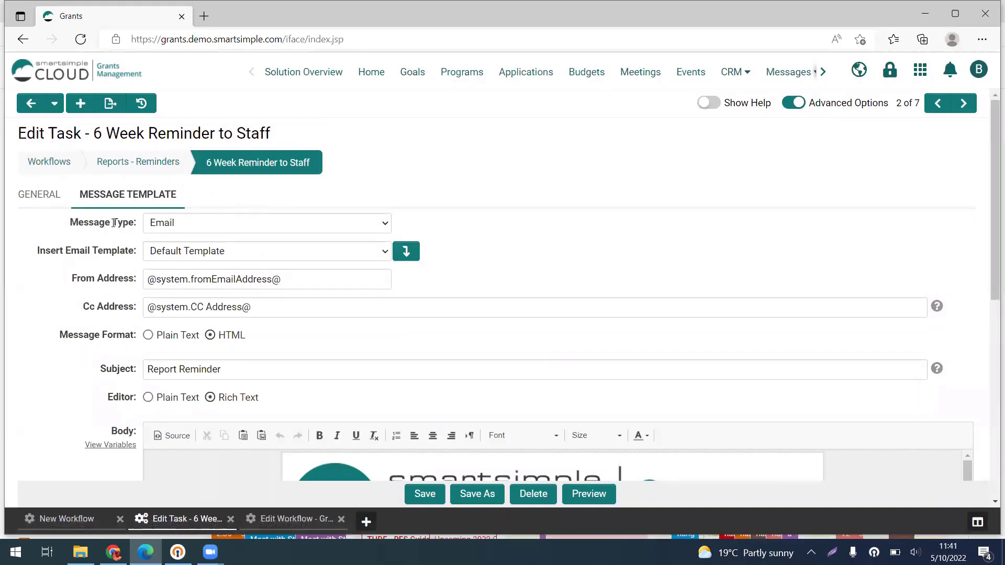
click(231, 225)
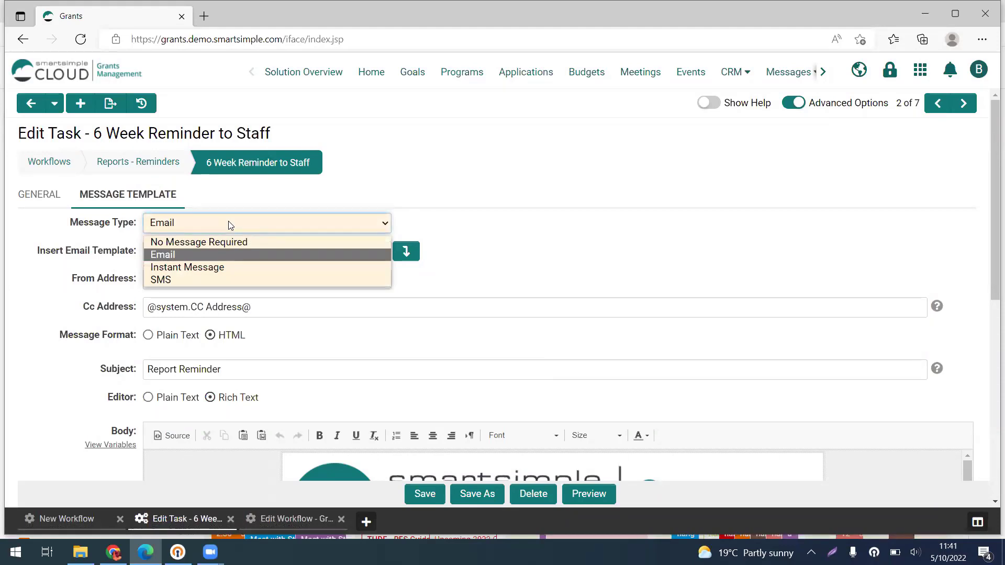
click(230, 225)
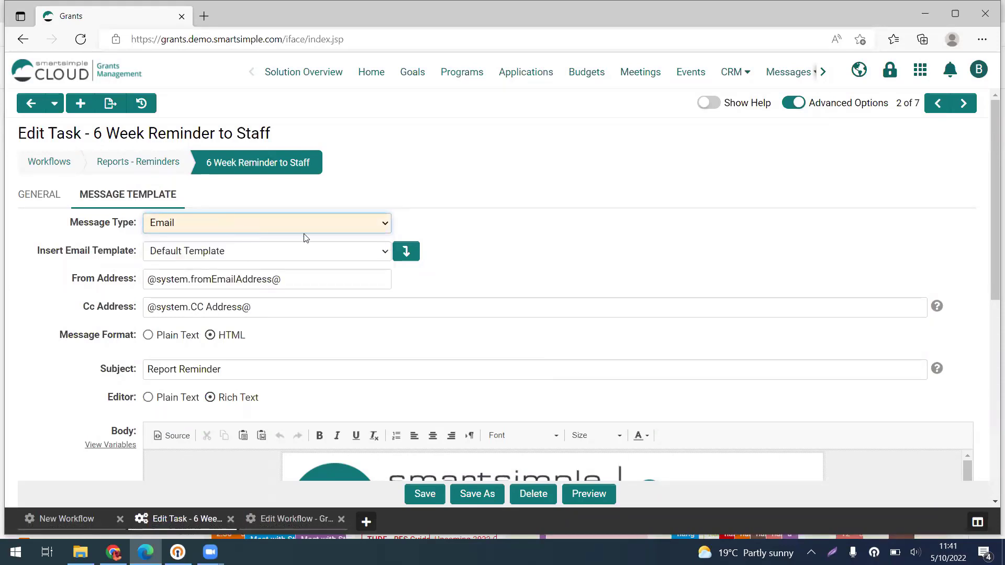
click(335, 255)
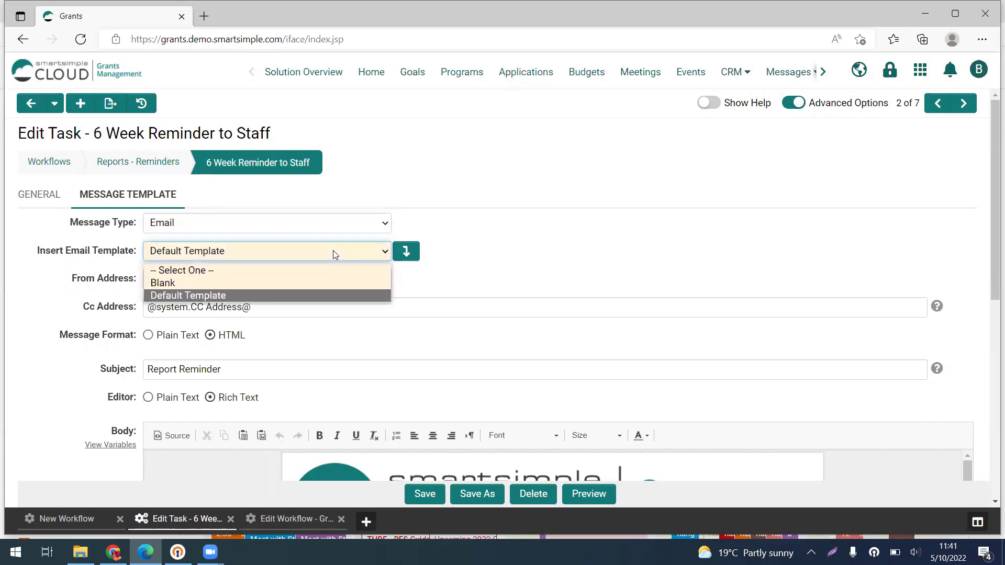
click(335, 255)
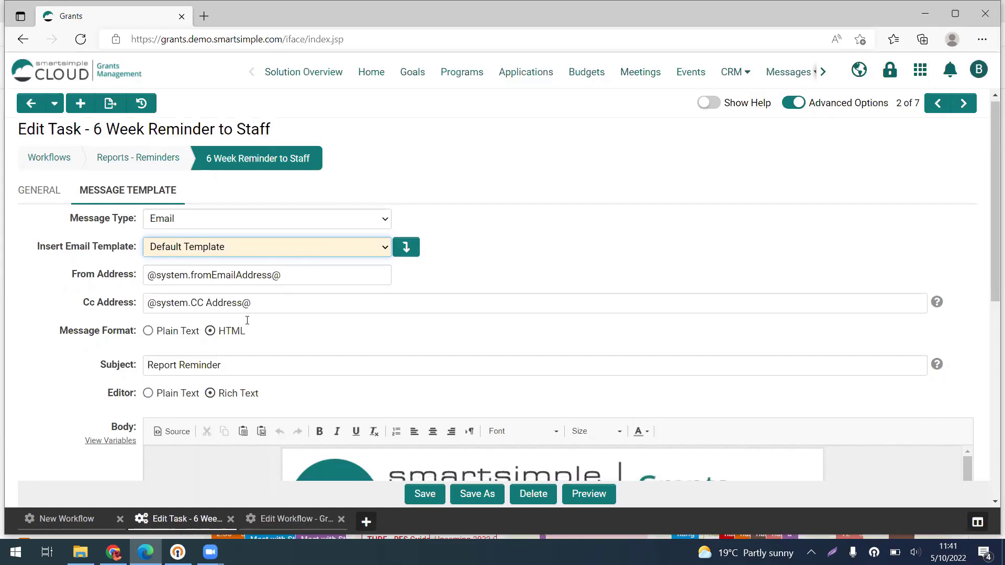
- Examine the reminder email's subject, body, attachment fields and sending options in the message template
scroll(247, 320, down, 2)
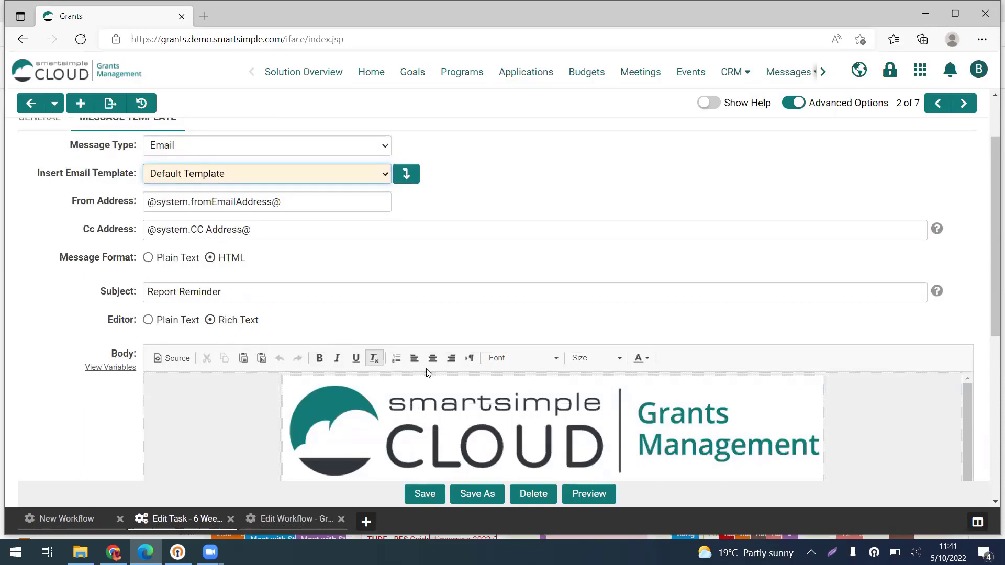
scroll(395, 358, down, 3)
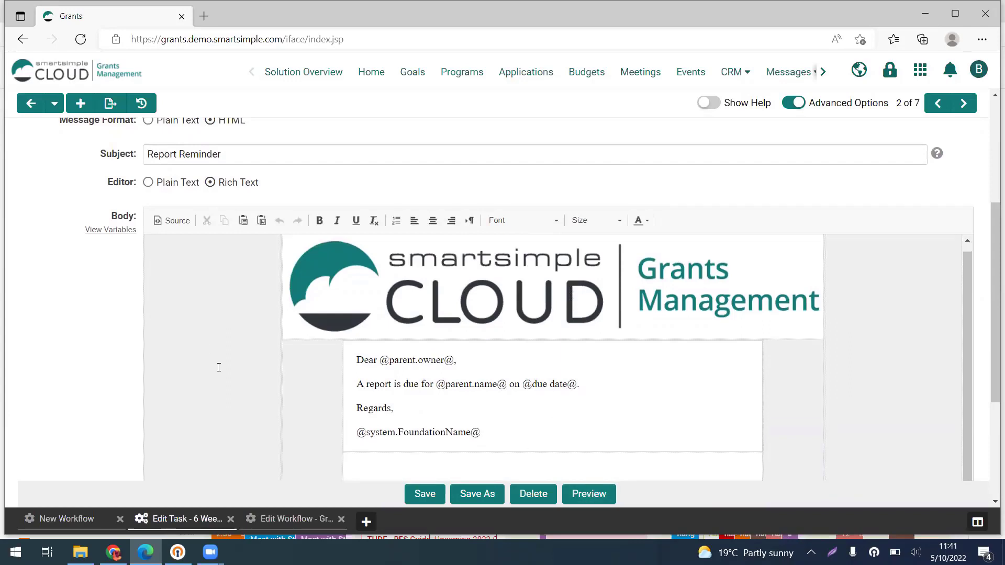
scroll(218, 367, down, 3)
scroll(209, 375, down, 1)
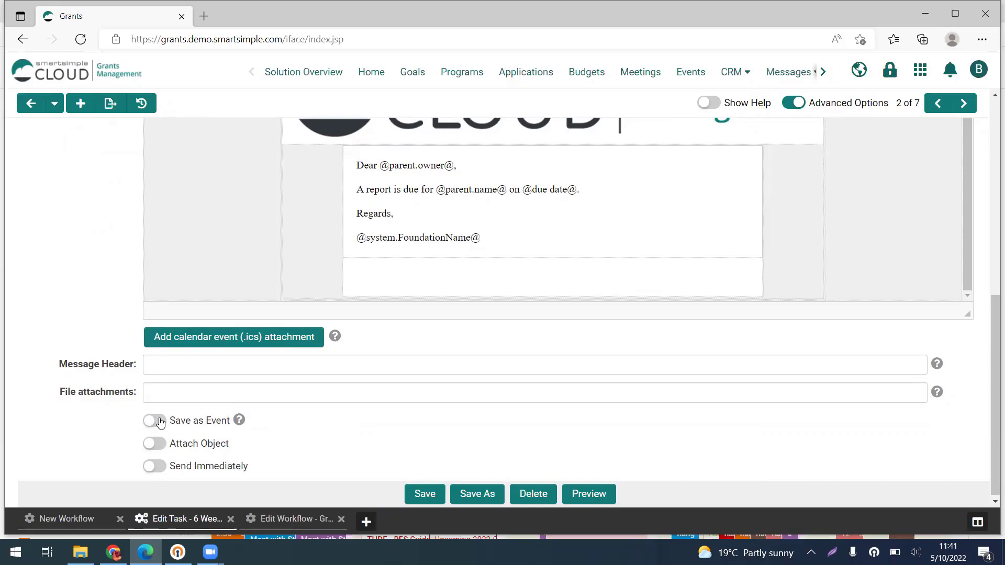
mouse_move(239, 422)
scroll(940, 283, up, 10)
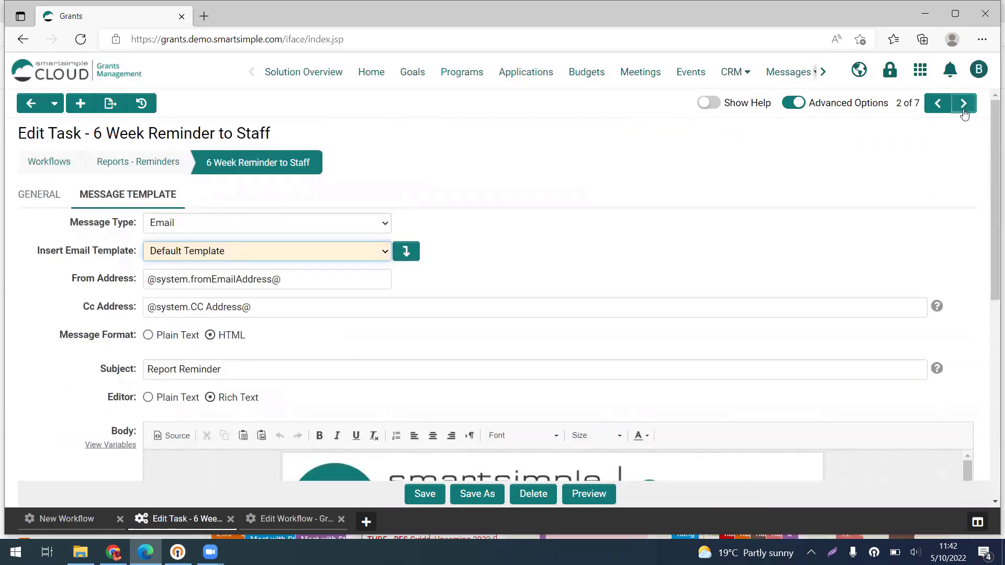
- View the 4 Week Reminder task and its message template, and continue through the remaining tasks up to Status to Overdue
click(964, 104)
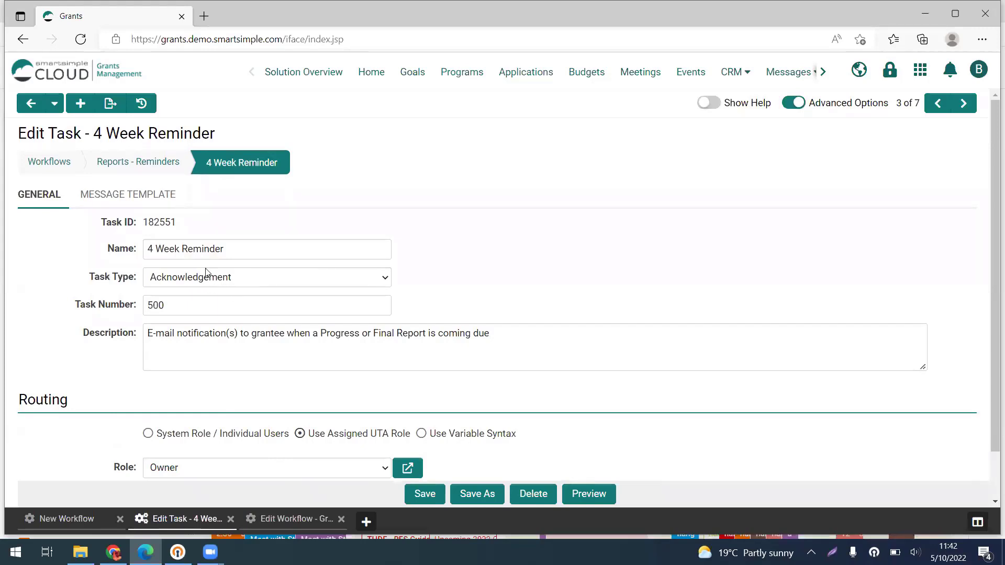
click(153, 195)
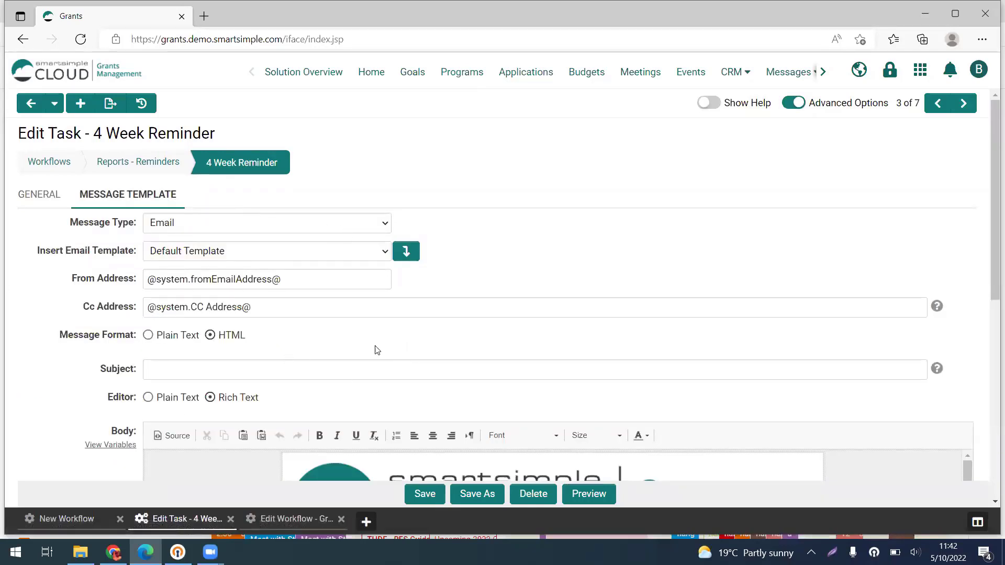
click(968, 103)
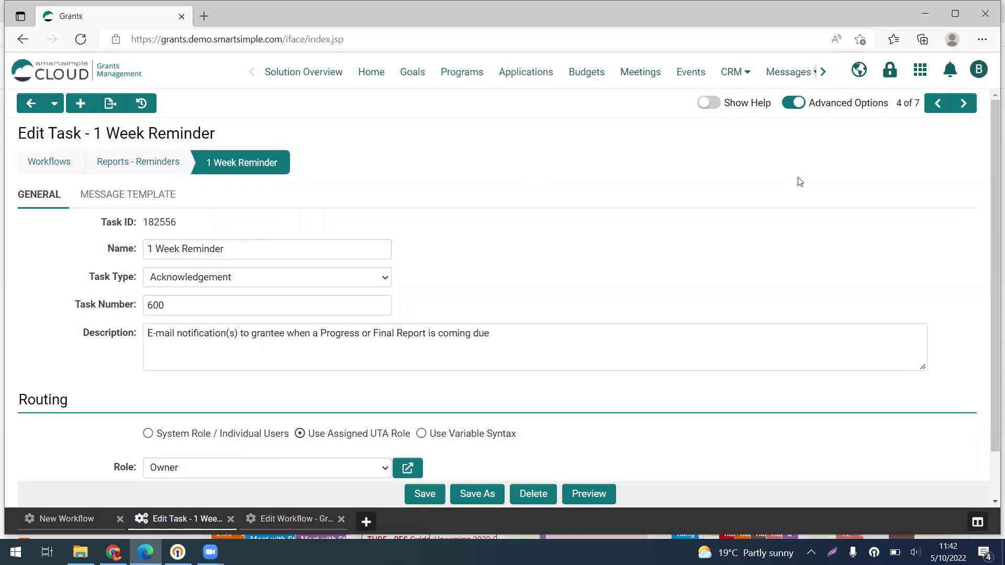
click(964, 105)
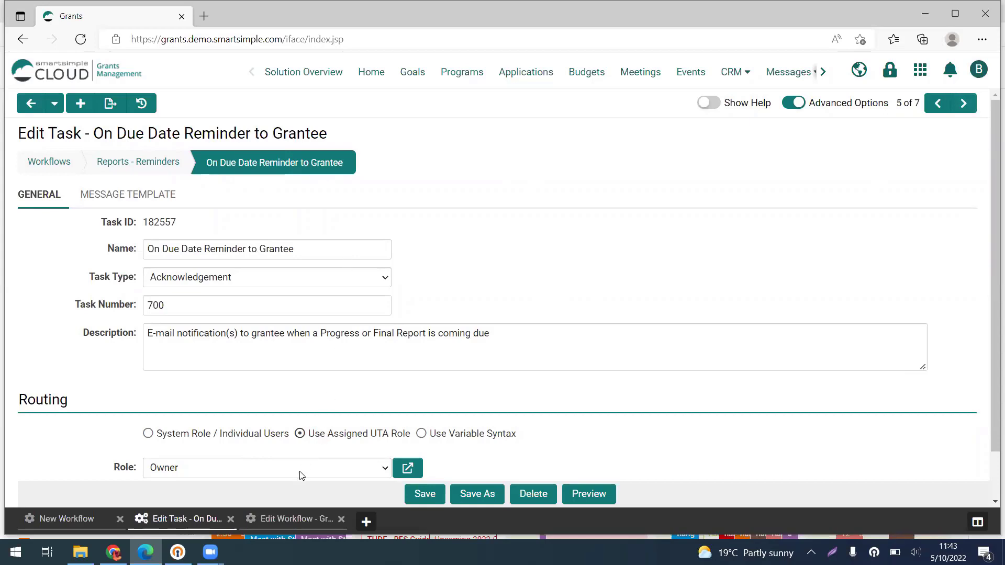
click(965, 105)
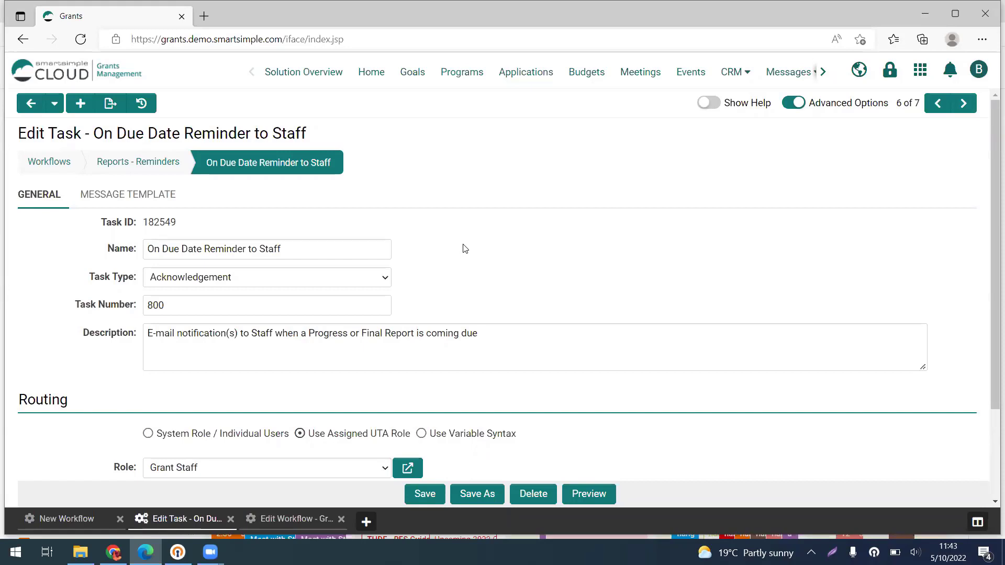
click(964, 105)
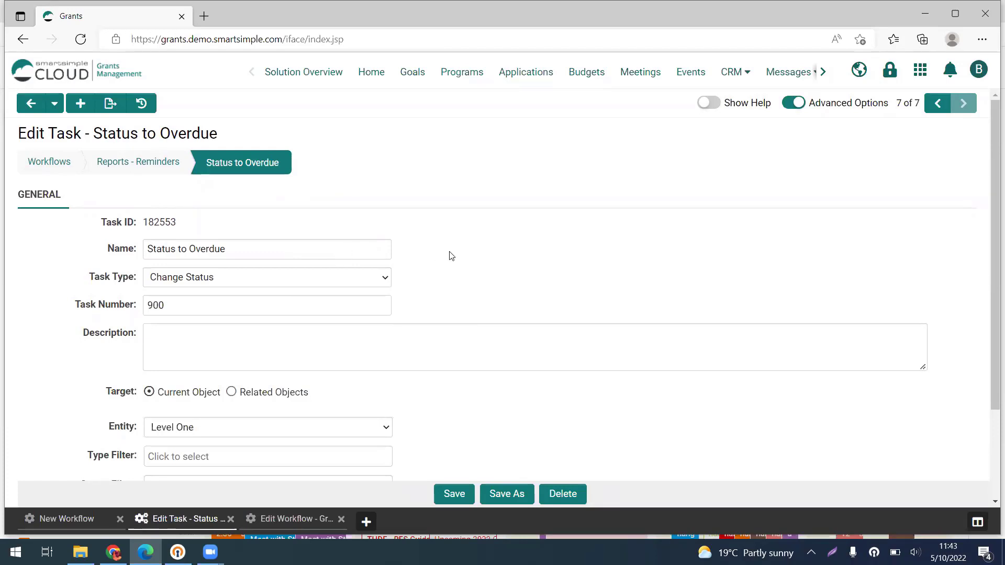
- Examine the Status to Overdue task's target, entity, filters and the status it changes the record to
scroll(452, 256, down, 1)
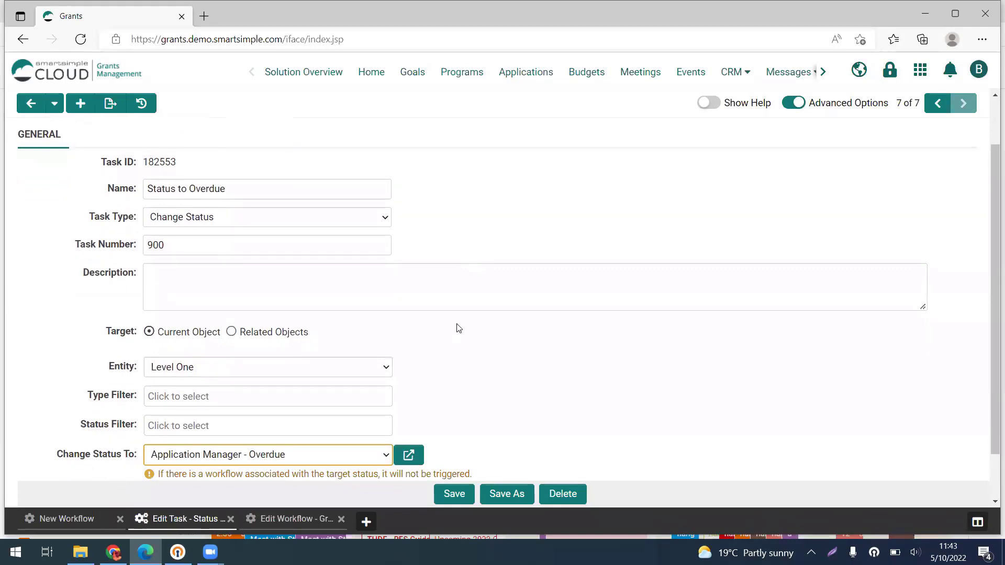
scroll(458, 329, down, 1)
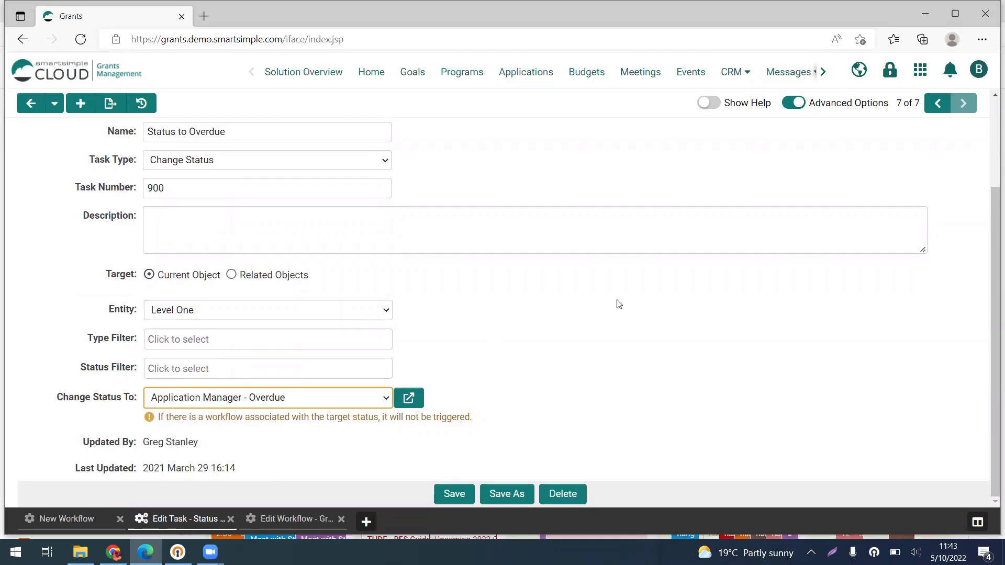
scroll(619, 305, up, 3)
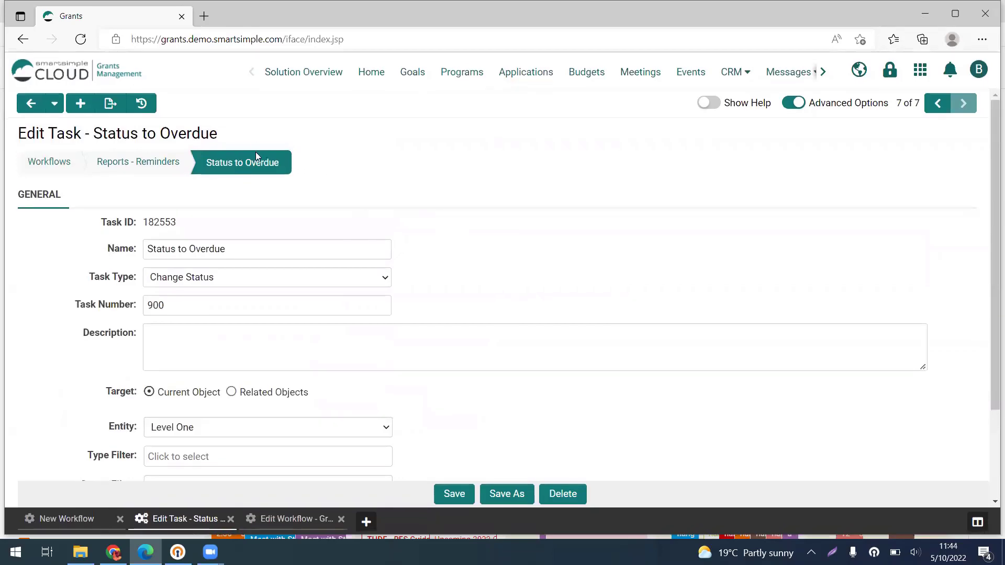
- Return to the Reports - Reminders task list and review the trigger and delay settings of the C1:Start and 6 Week Delay connectors
click(125, 166)
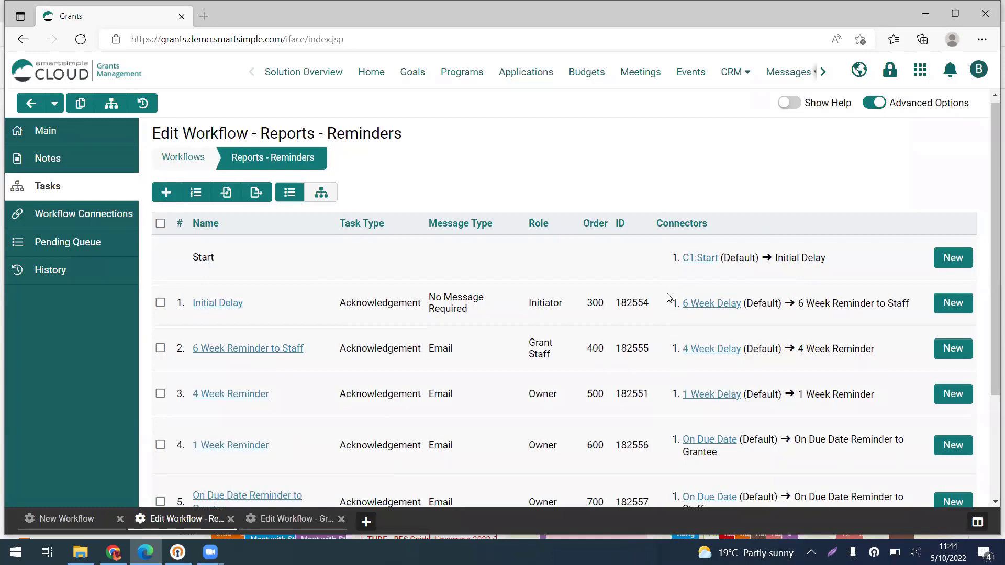
click(697, 259)
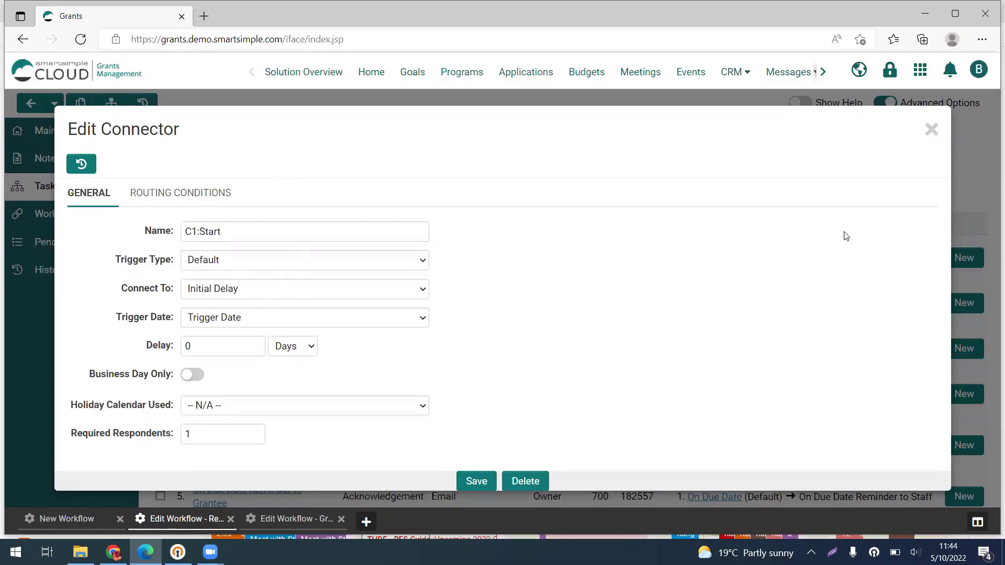
click(932, 130)
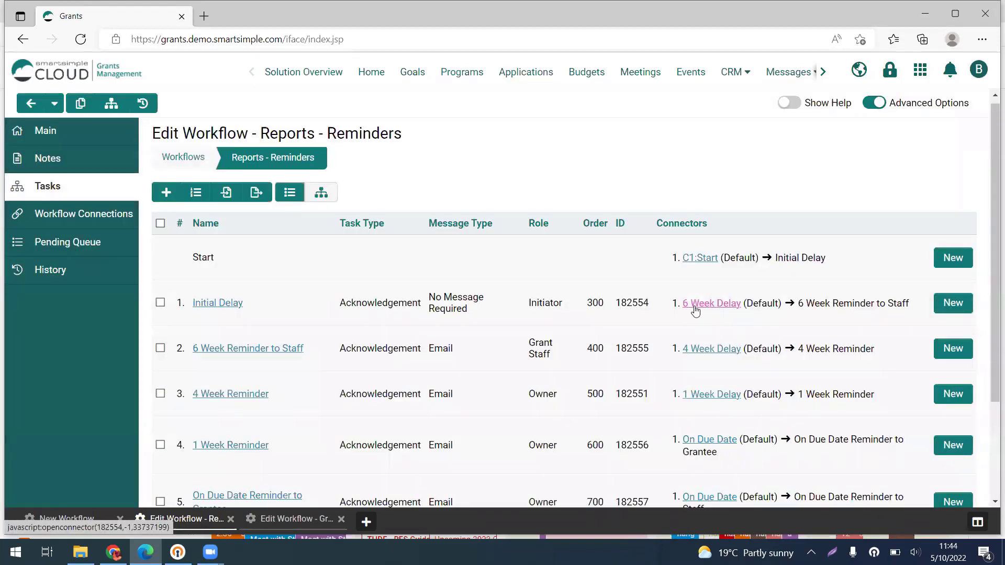
click(695, 308)
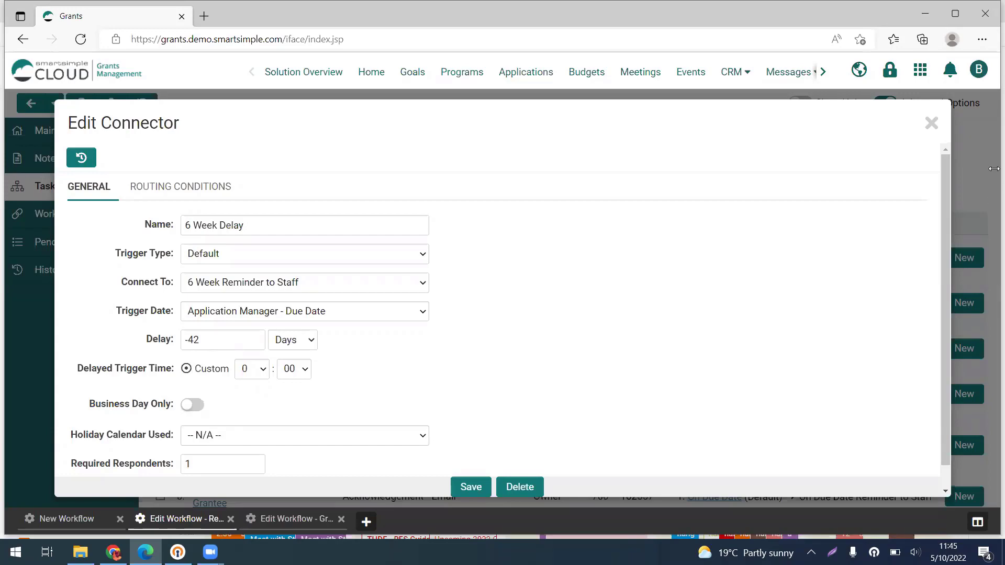
click(932, 124)
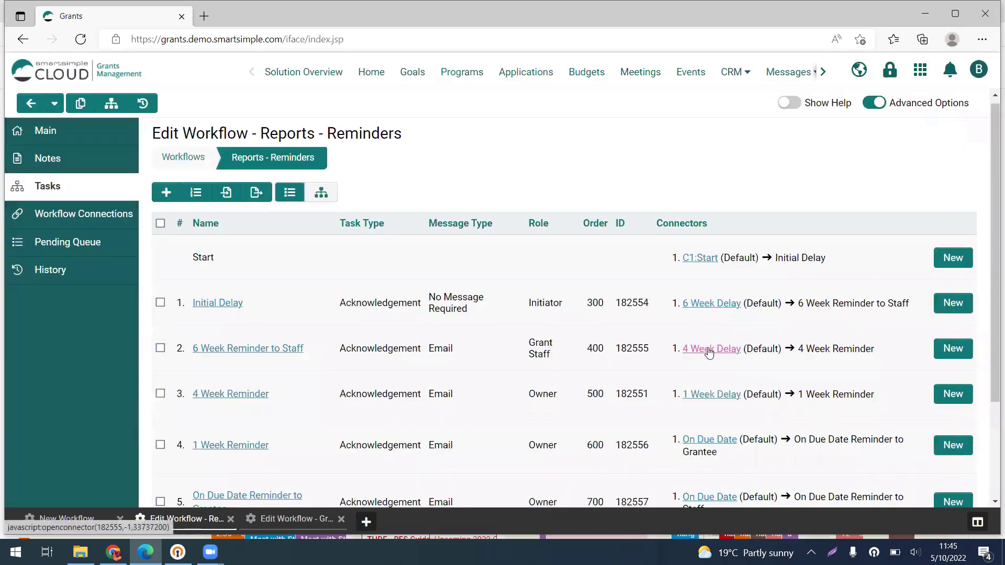
- Review the trigger date and delay settings of the 4 Week Delay and 1 Week Delay connectors
click(707, 348)
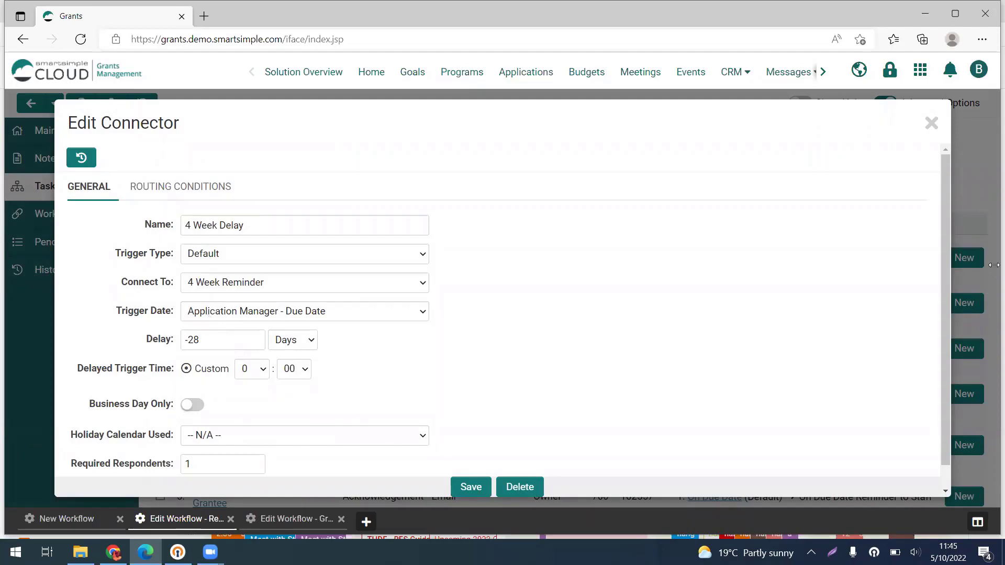
click(931, 124)
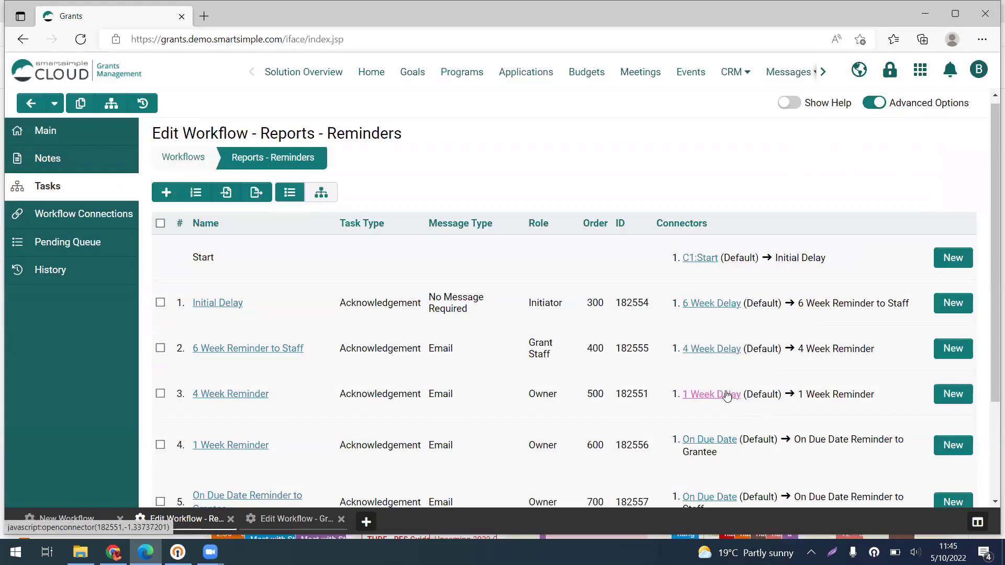
click(727, 395)
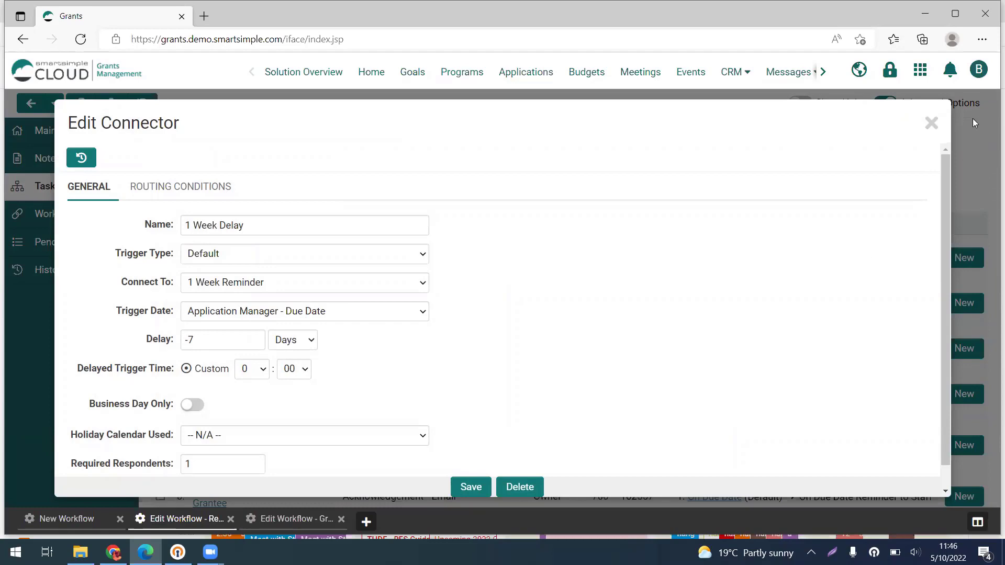
click(932, 124)
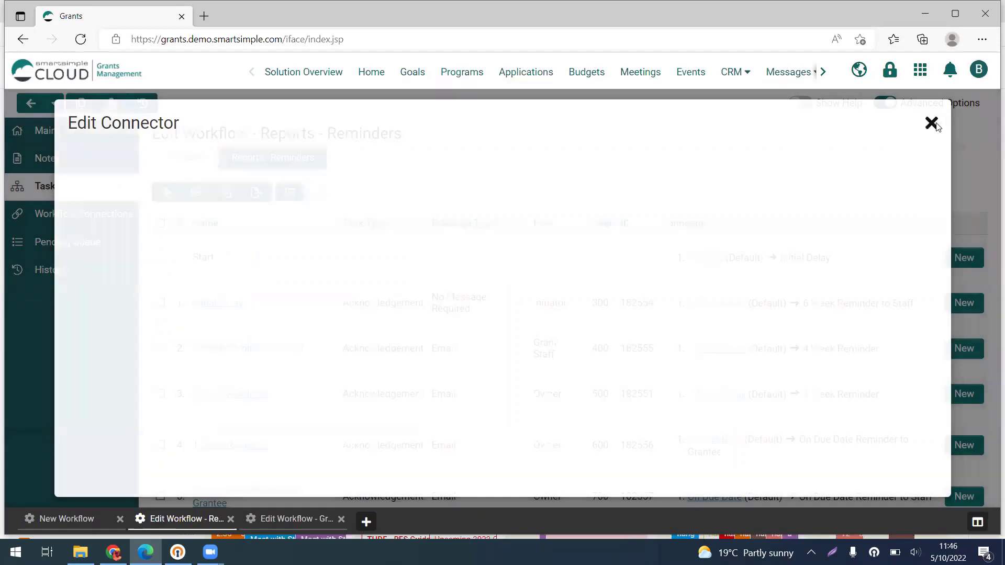
- Review the two On Due Date connectors that lead to the due date reminders for the grantee and the staff
scroll(858, 253, down, 2)
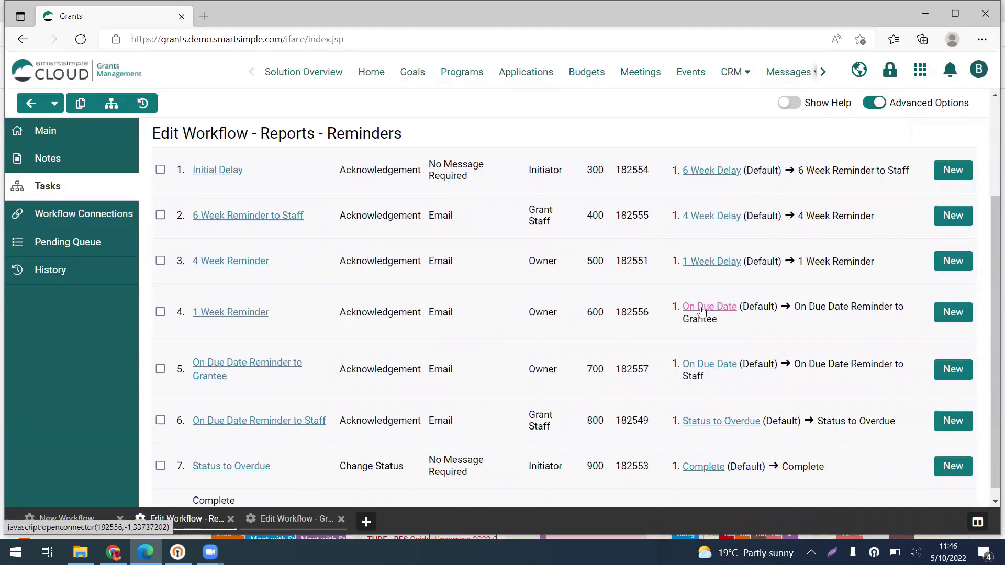
click(702, 311)
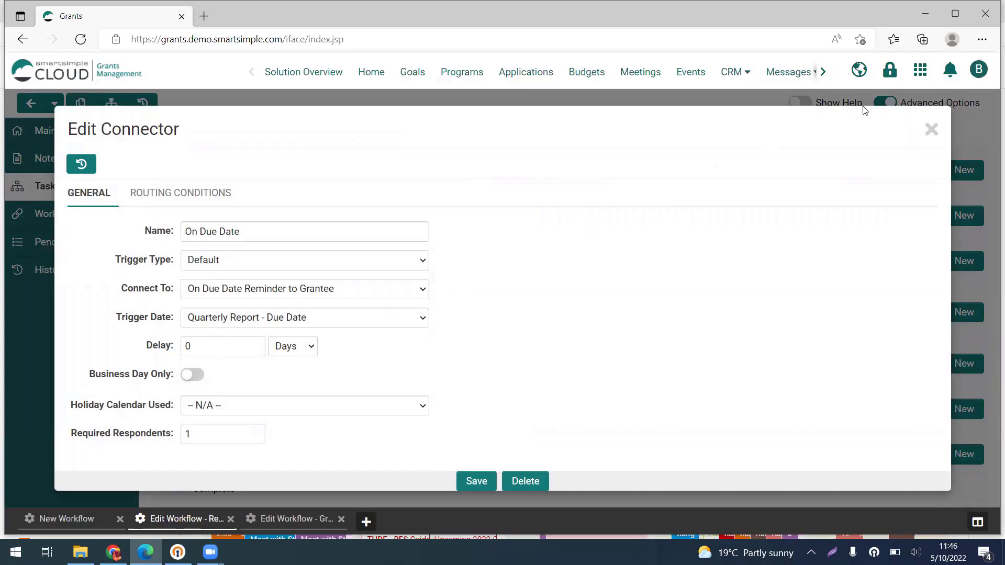
click(925, 133)
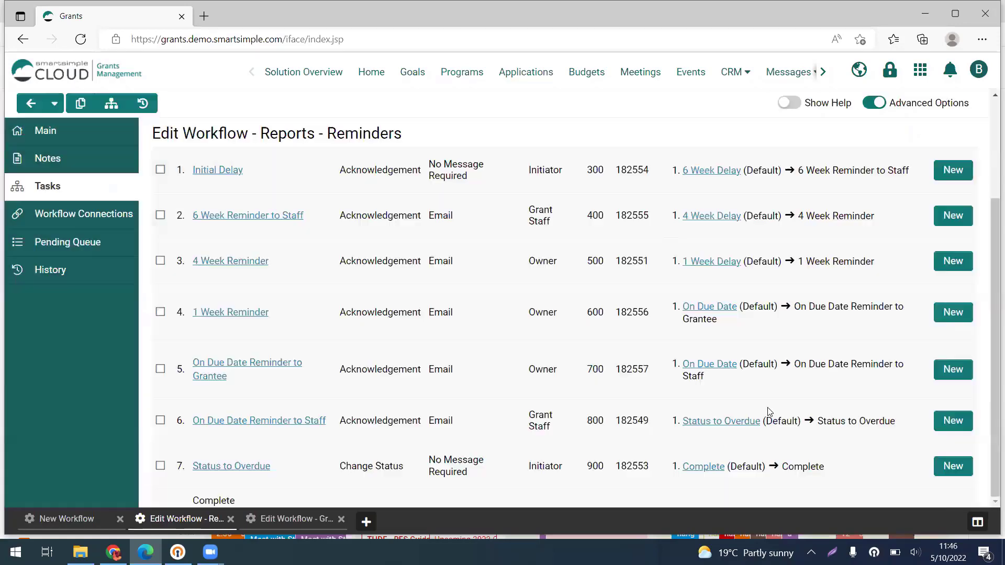
click(732, 372)
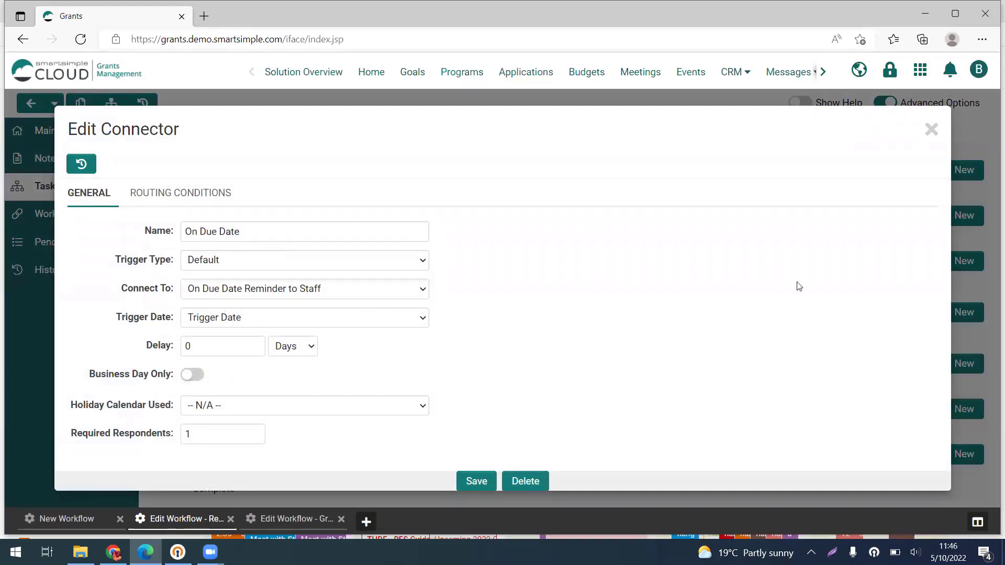
click(931, 129)
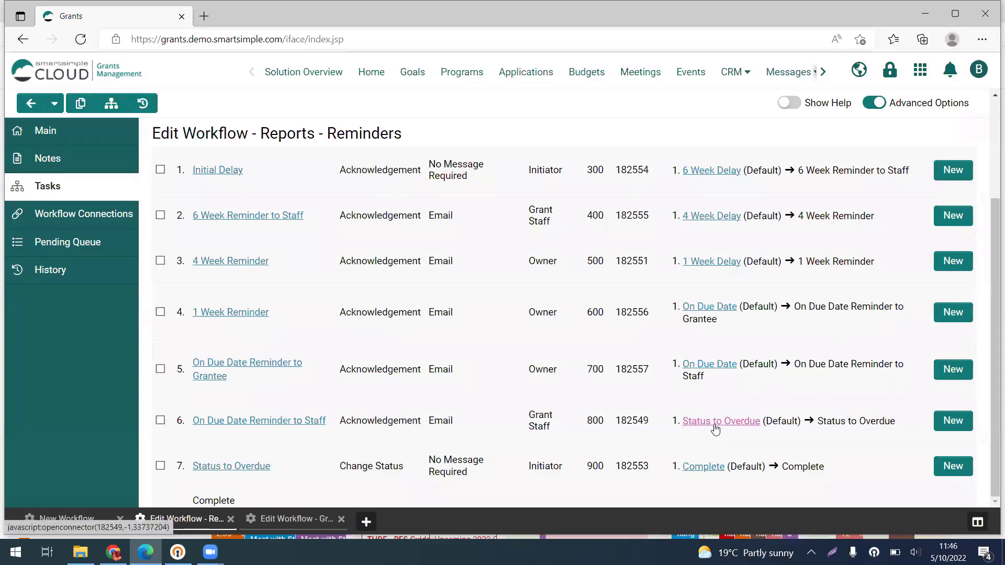
- Review the trigger date and delay settings of the Status to Overdue and Complete connectors
click(716, 428)
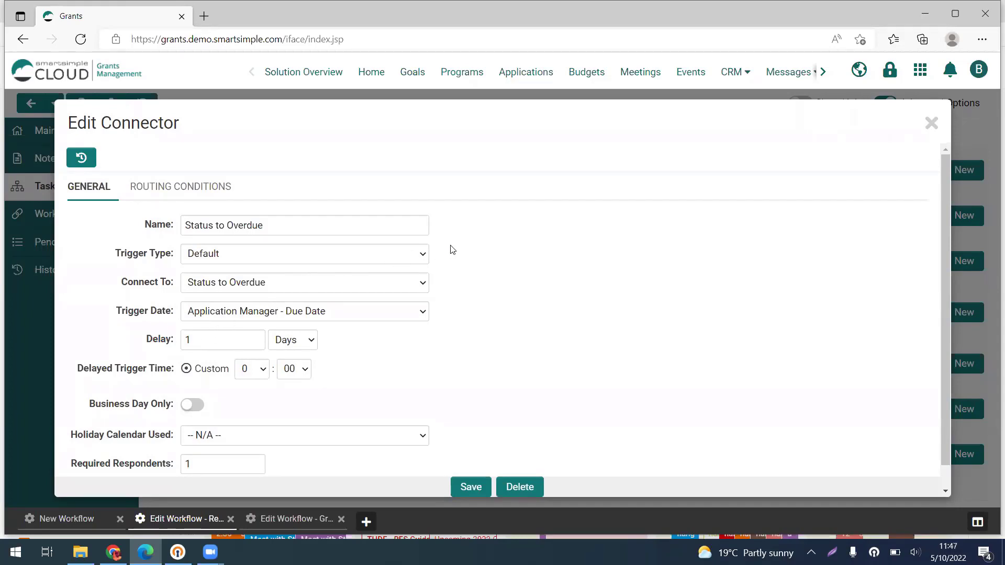
click(932, 125)
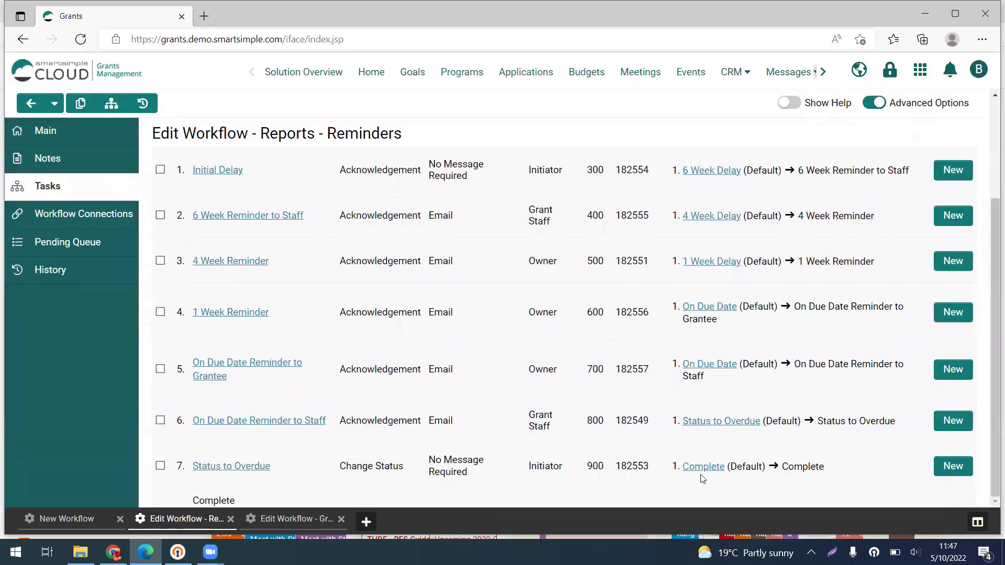
click(703, 468)
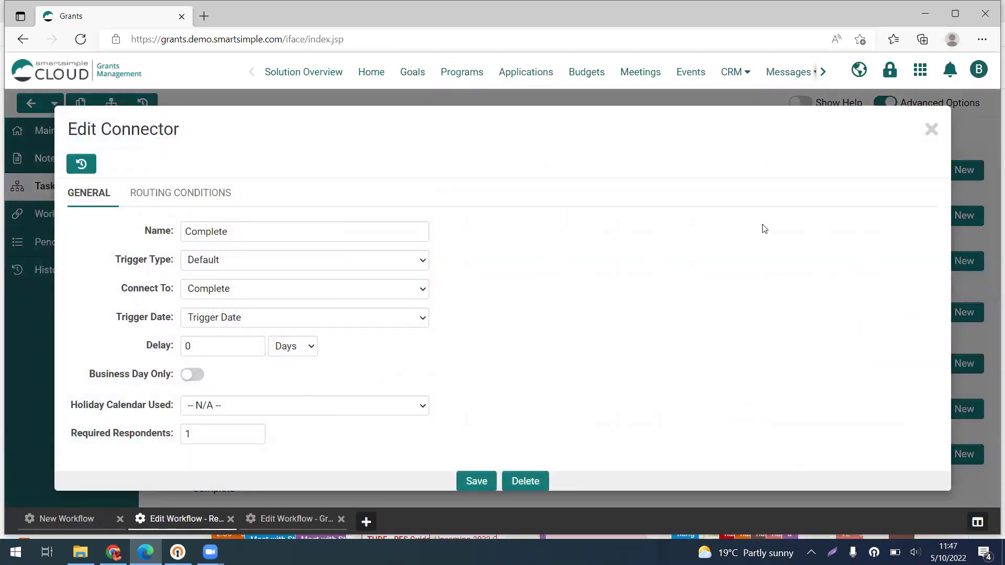
click(929, 131)
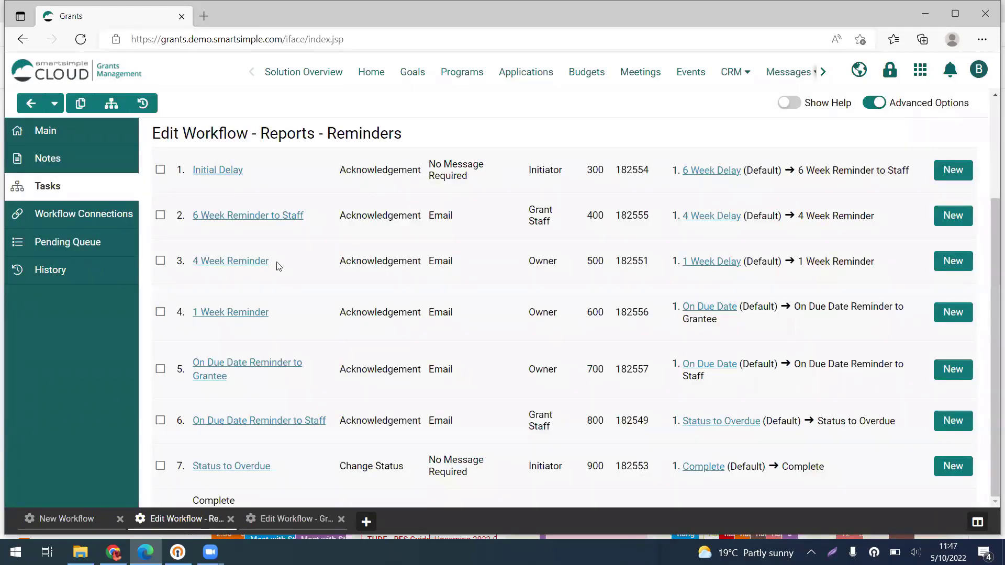
- View the workflow diagram of Reports - Reminders and follow its tasks and connectors from Start to Complete
scroll(285, 262, up, 3)
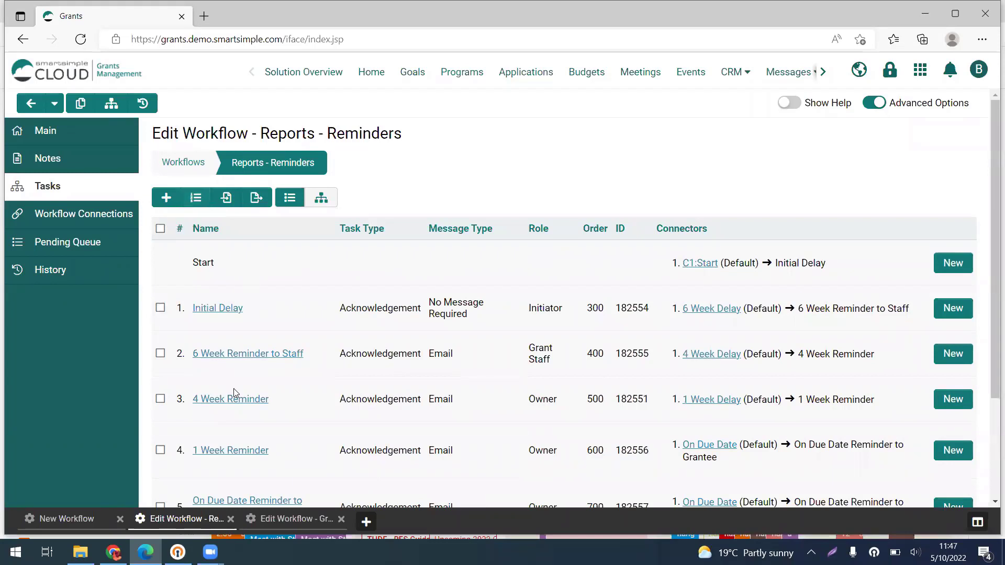
click(247, 353)
click(110, 104)
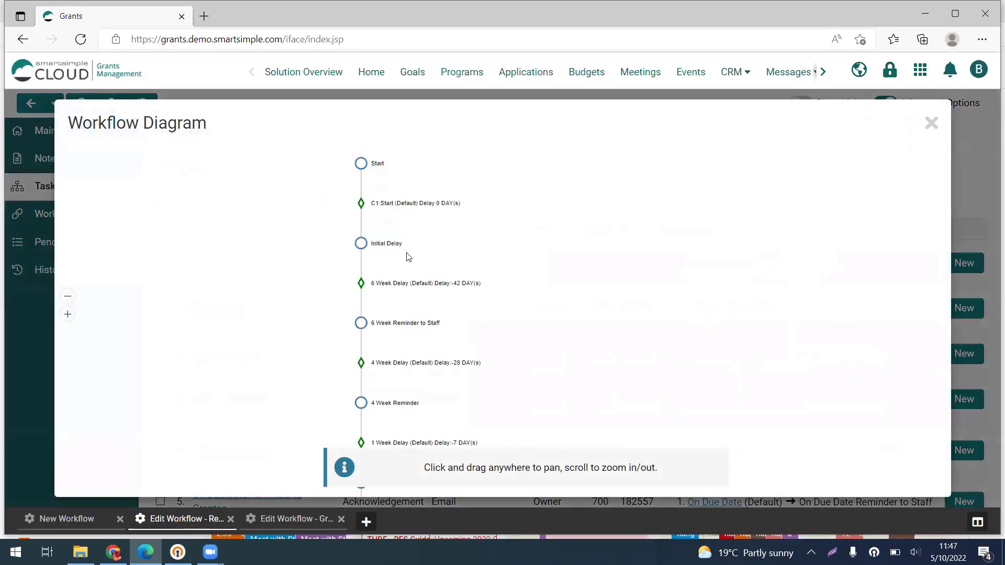
scroll(407, 253, down, 1)
drag(407, 276, 402, 242)
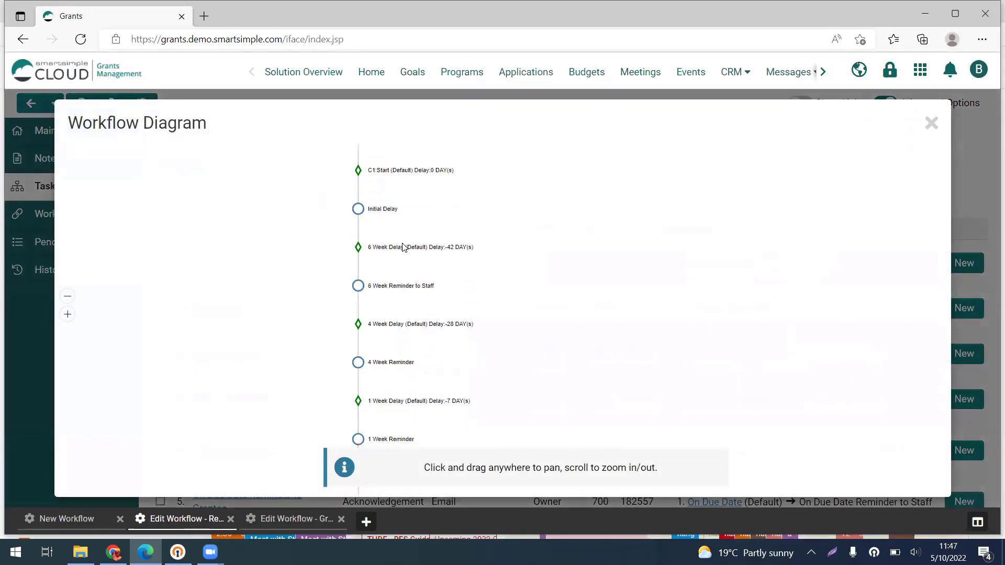
drag(409, 297, 407, 243)
drag(403, 287, 402, 255)
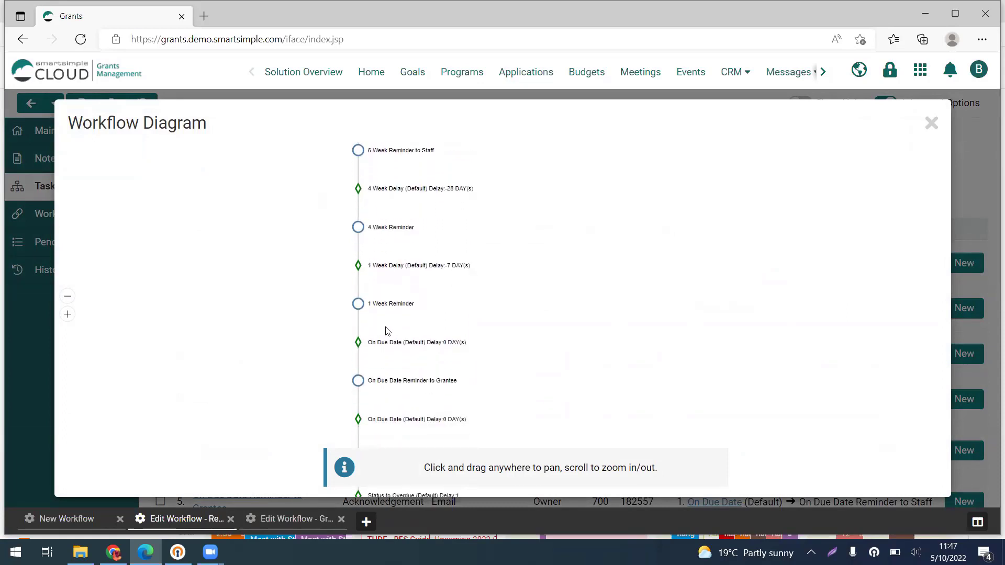
drag(449, 400, 466, 272)
drag(434, 359, 434, 218)
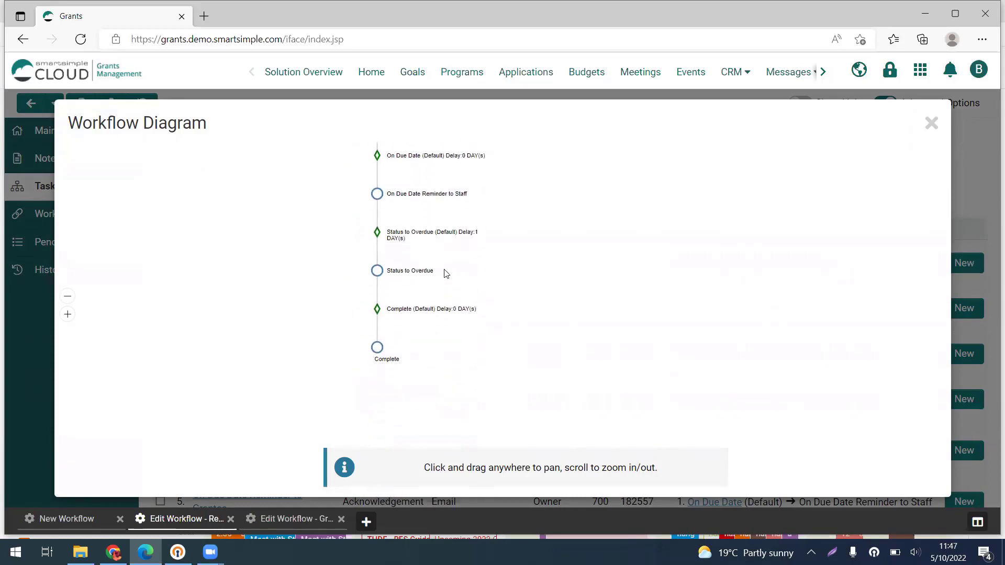
click(935, 128)
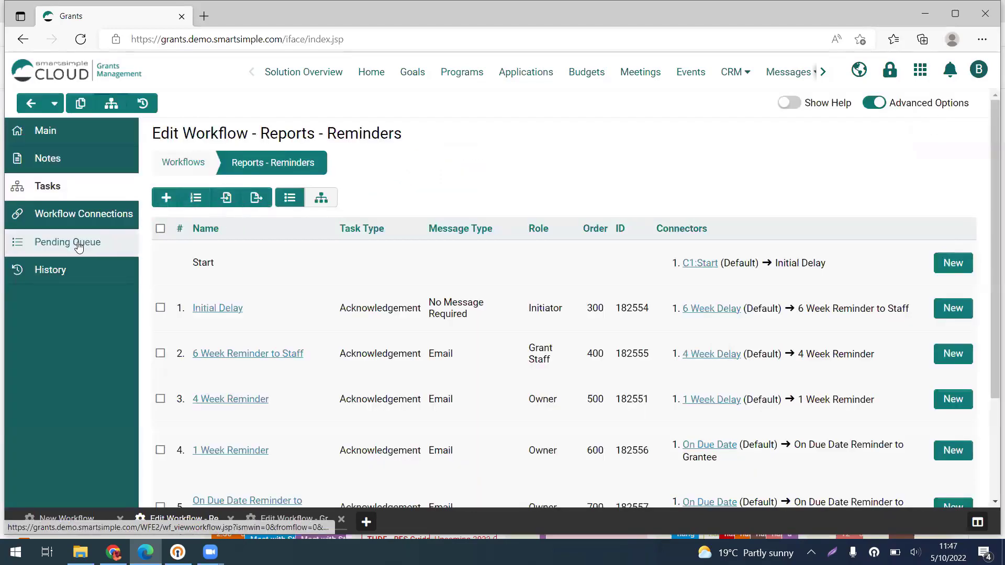
- Check the pending queue and history of the Reports - Reminders workflow, and compare with the history of Grants Manager L1 - Approved
click(78, 245)
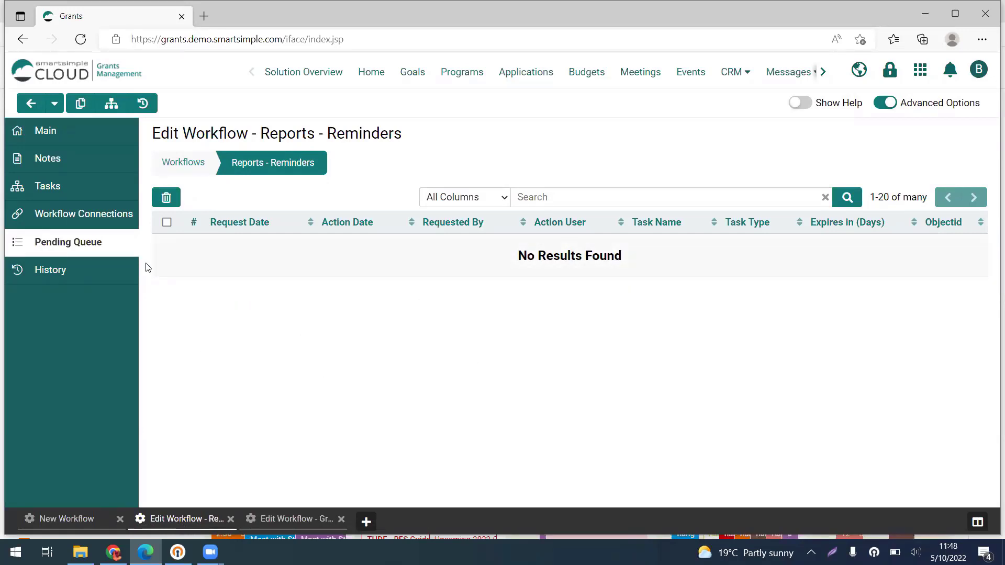
click(76, 283)
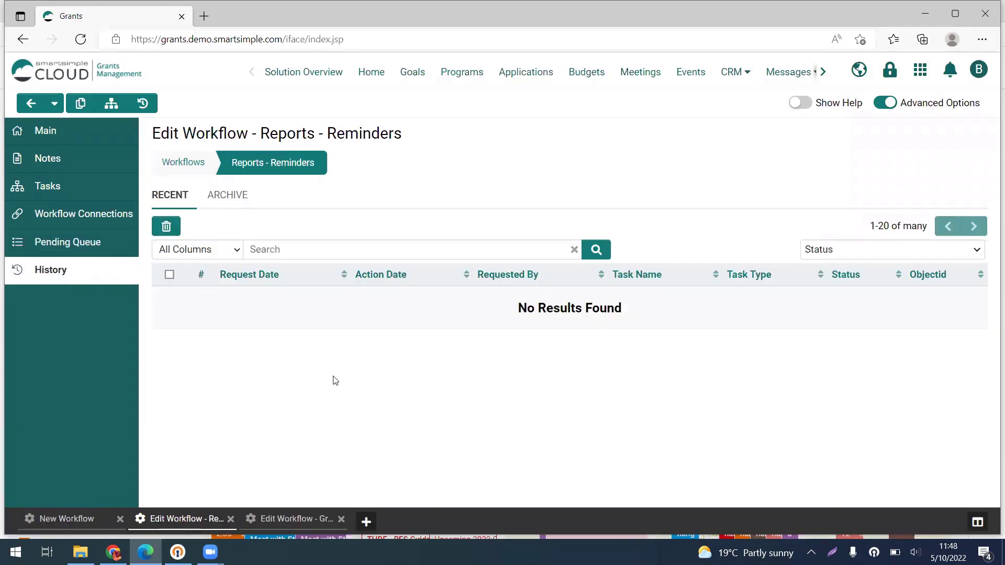
click(294, 520)
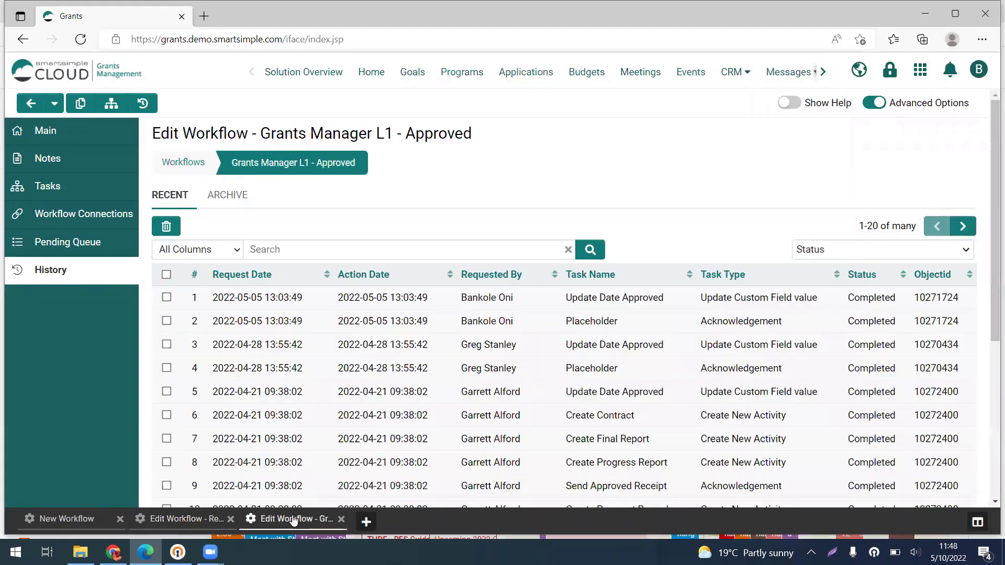